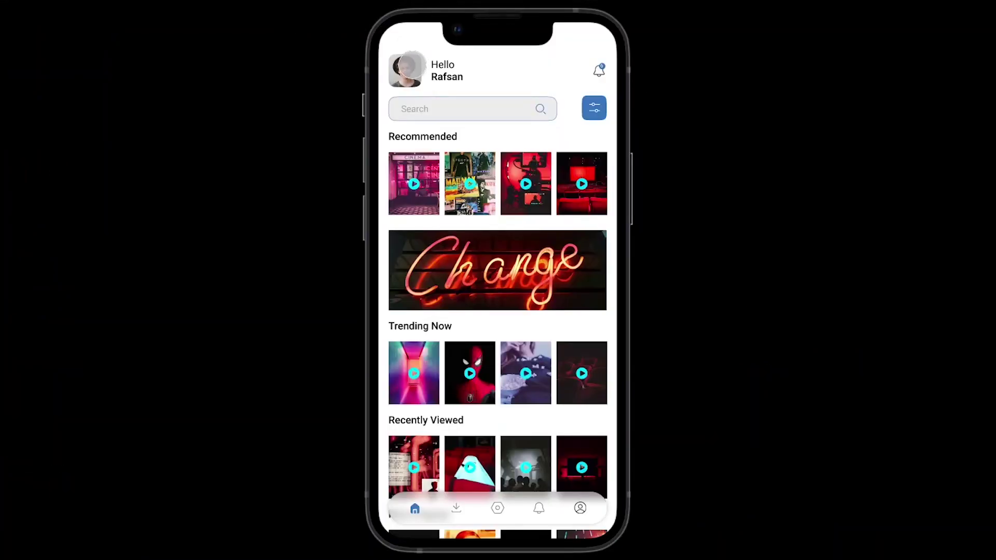
Tap the home screen avatar in the prototype preview to open the Profile screen.
left_click(406, 68)
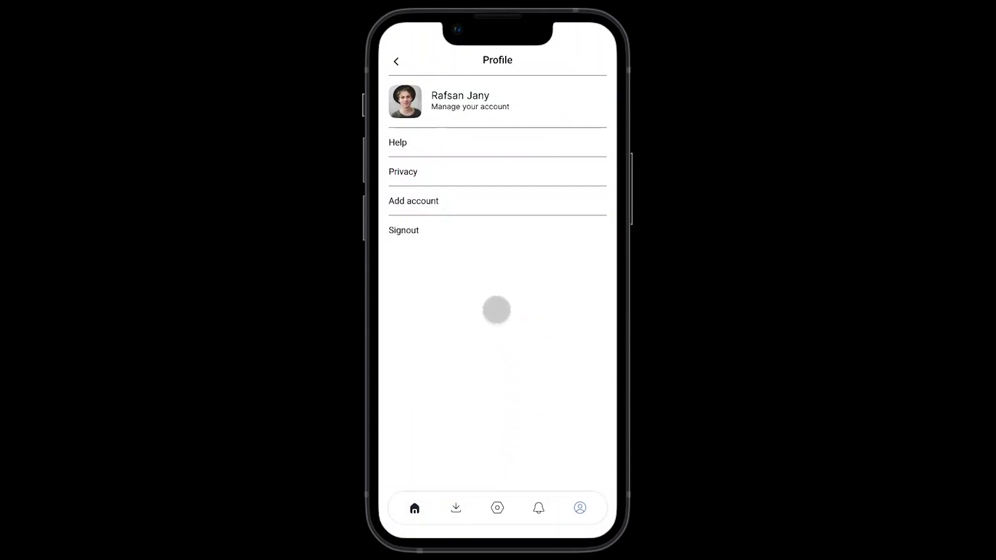
mouse_move(496, 303)
left_mouse_down()
mouse_move(500, 151)
mouse_move(515, 345)
left_mouse_up()
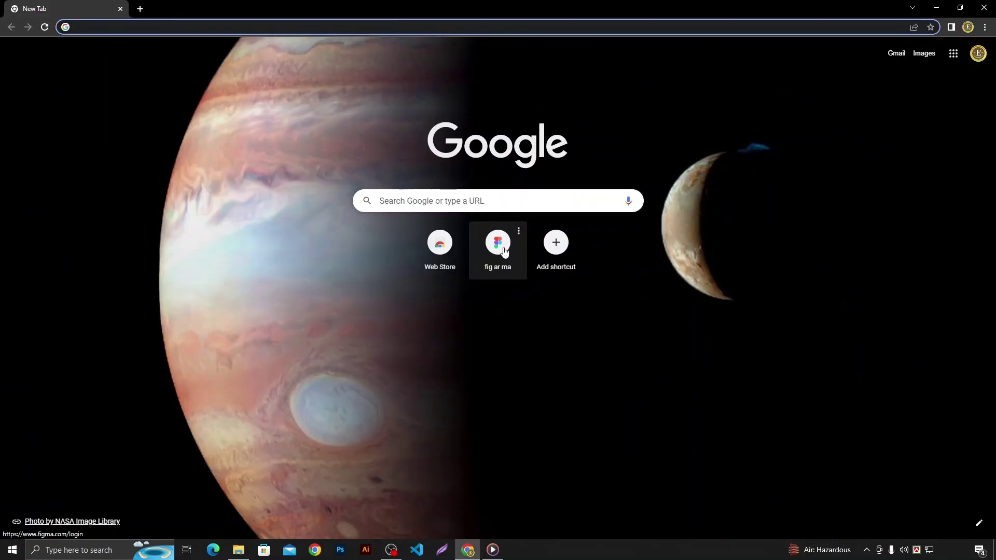
Search Chrome for 'figma' and open Figma's Recently viewed files page.
left_click(495, 202)
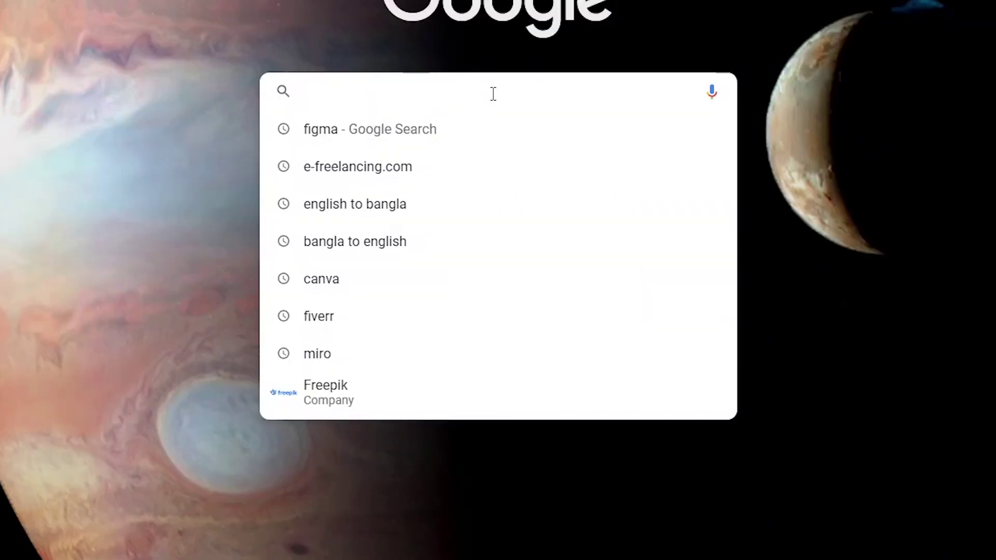
type("figma")
key("Return")
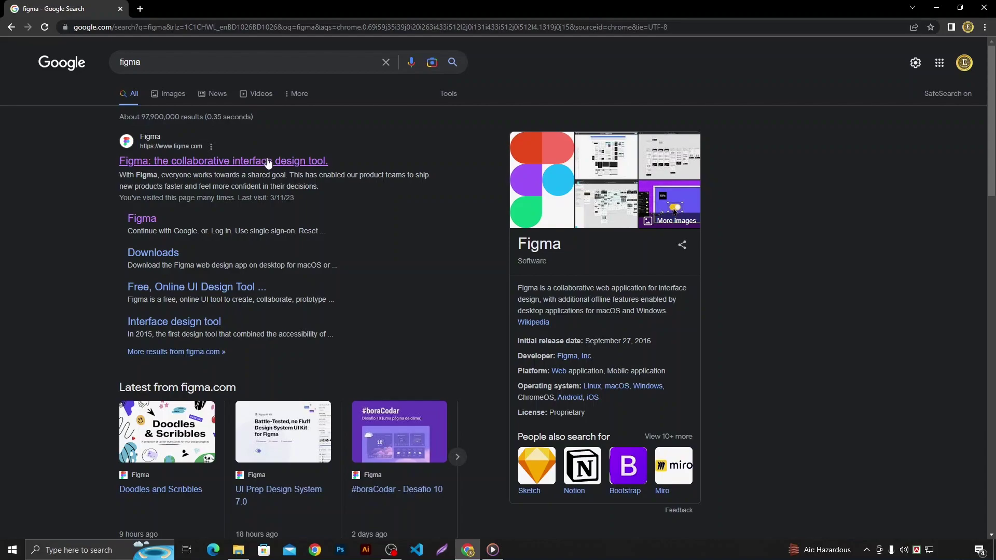
left_click(273, 162)
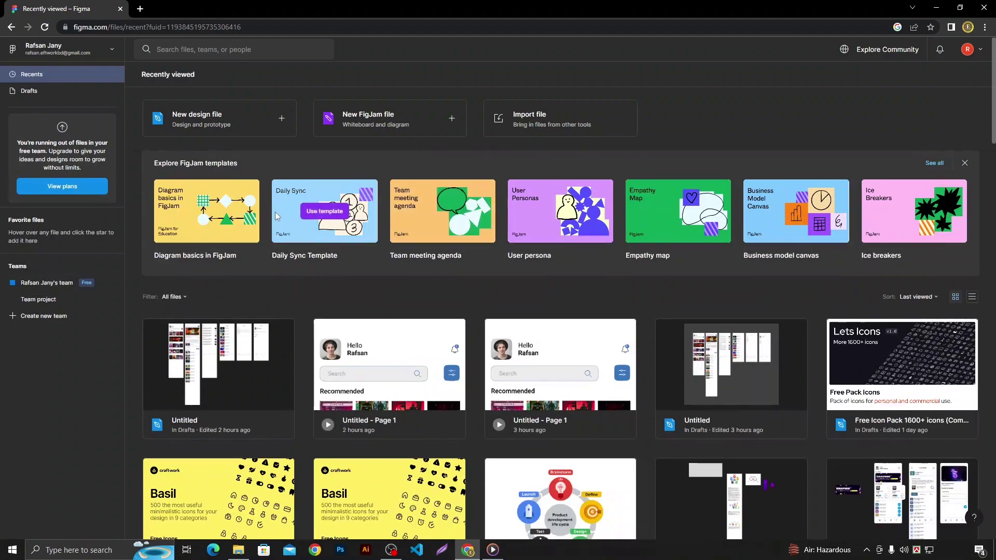
Open the first Untitled design file from the Figma file grid.
scroll(275, 212, "down", 2)
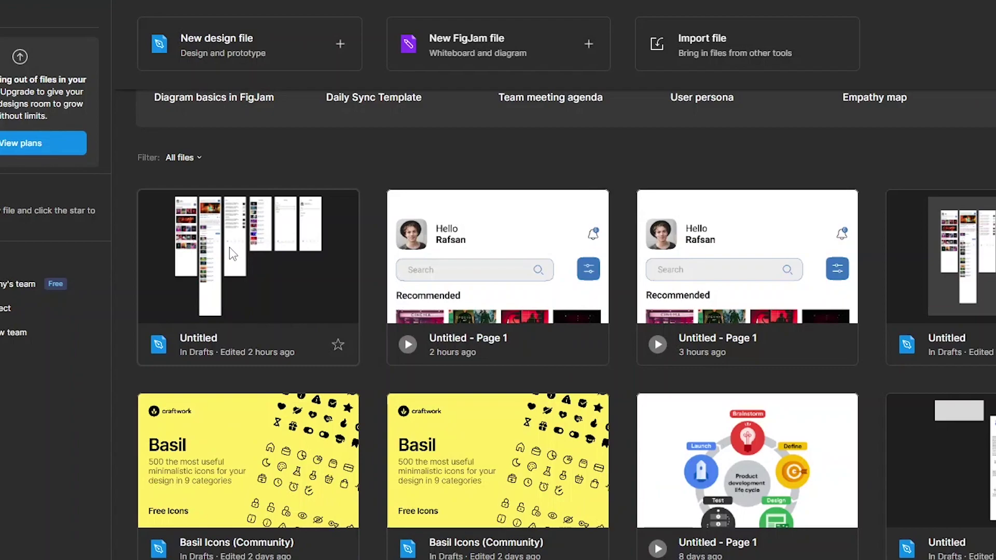
double_click(218, 260)
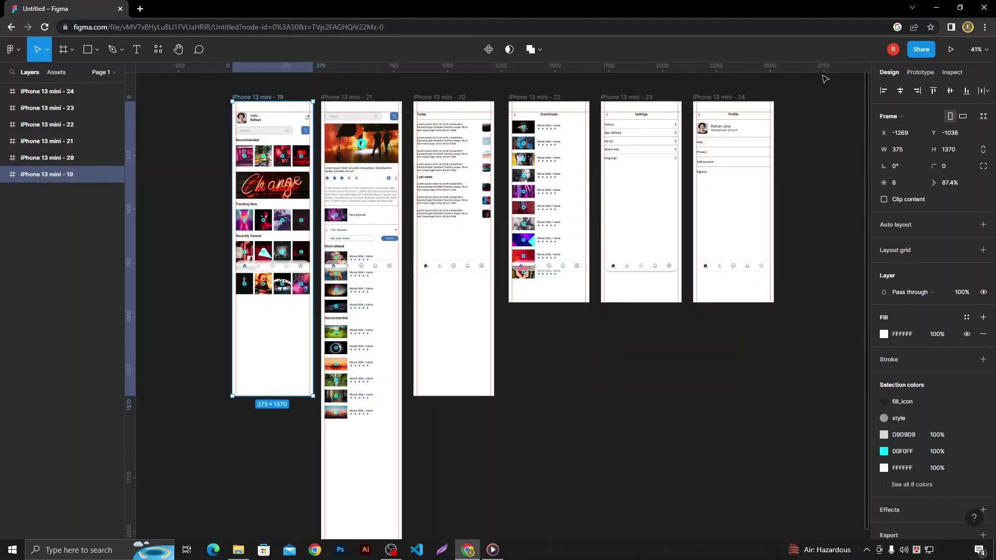
Clear the selection and zoom in on the home screen's avatar and greeting header.
left_click(217, 113)
scroll(217, 112, "up", 5)
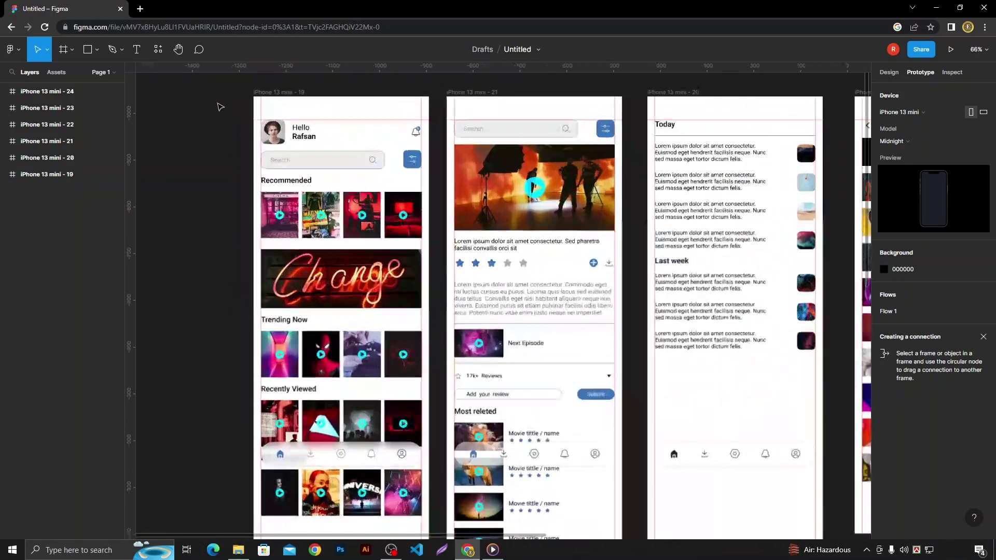
scroll(363, 138, "up", 1)
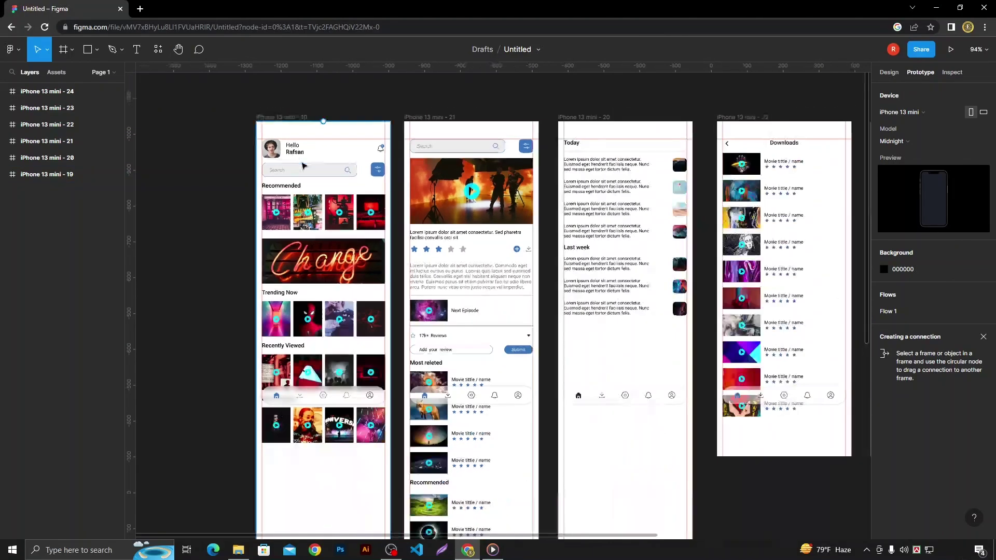
scroll(288, 150, "up", 5)
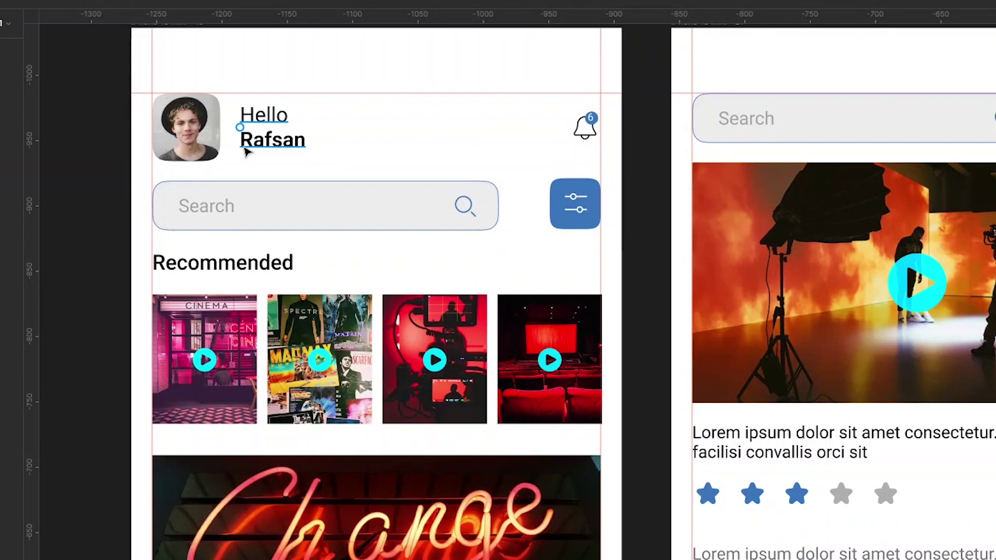
mouse_move(186, 126)
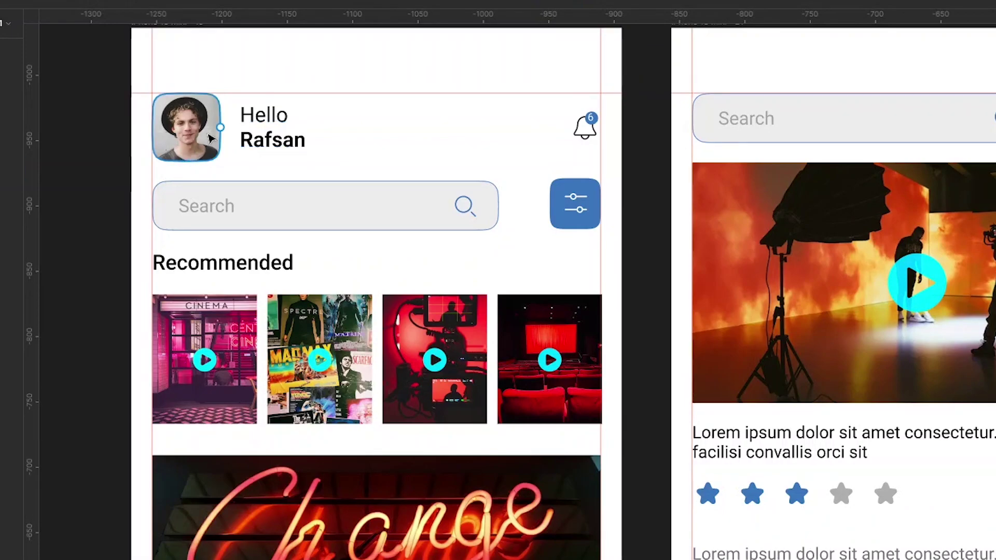
Draw a prototype connection from the home screen avatar to the Profile frame.
left_click(203, 138)
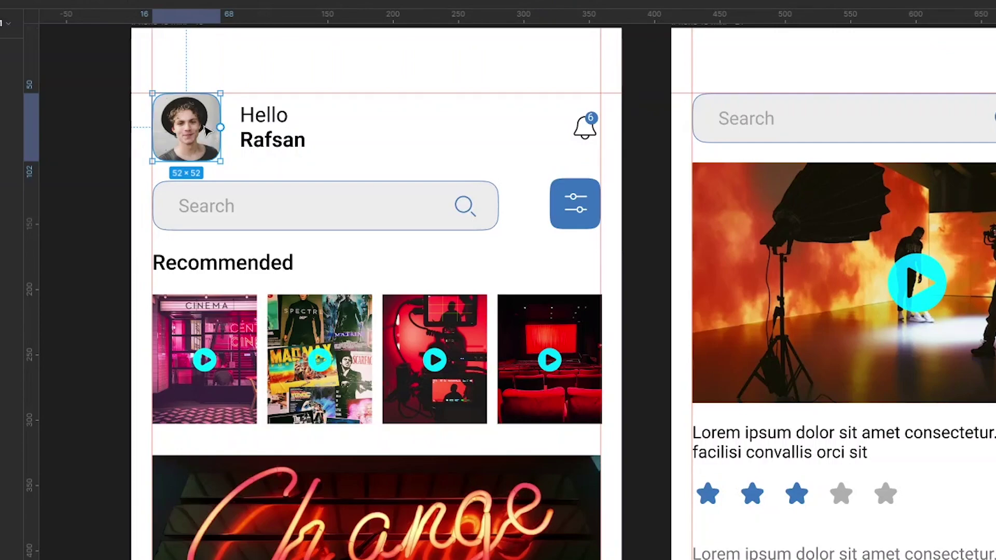
left_click(99, 134)
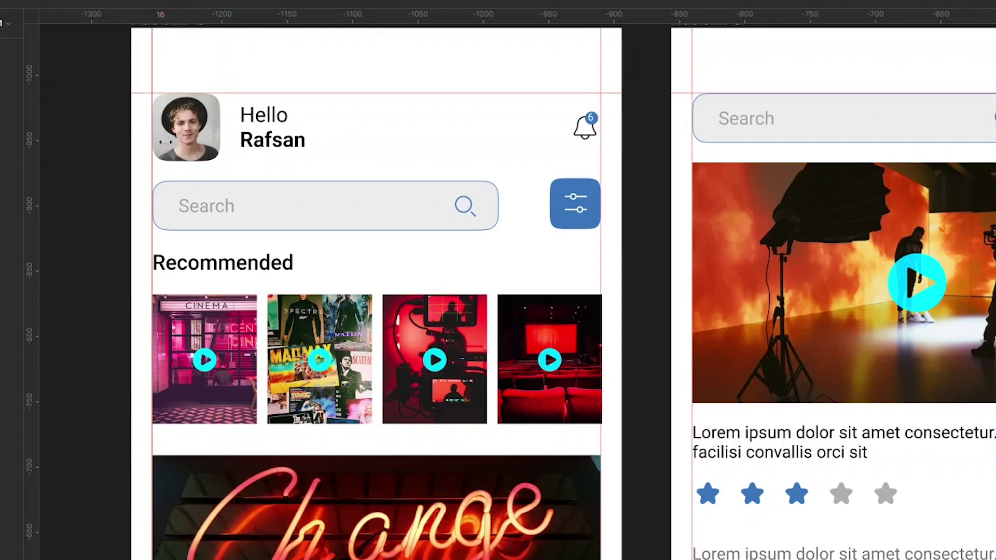
left_click(202, 132)
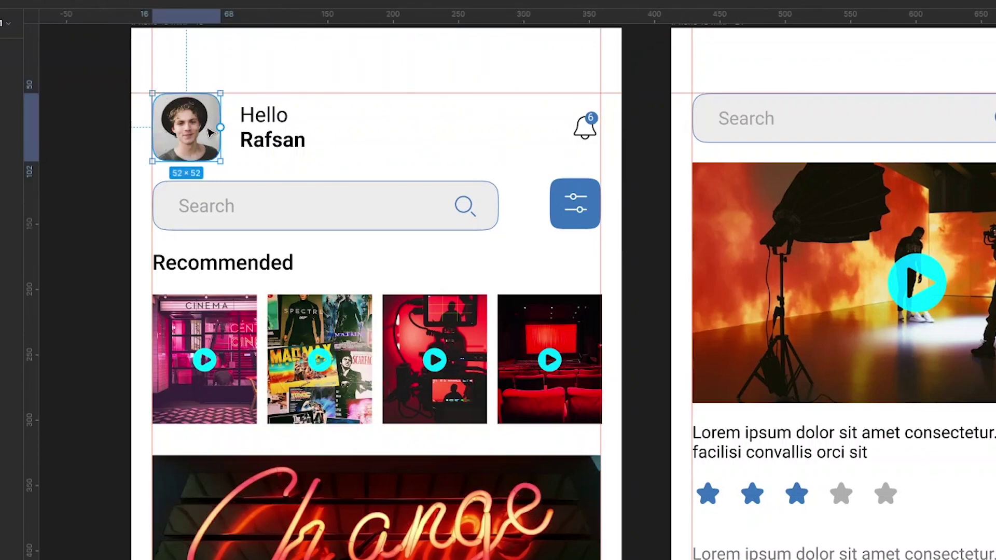
mouse_move(220, 127)
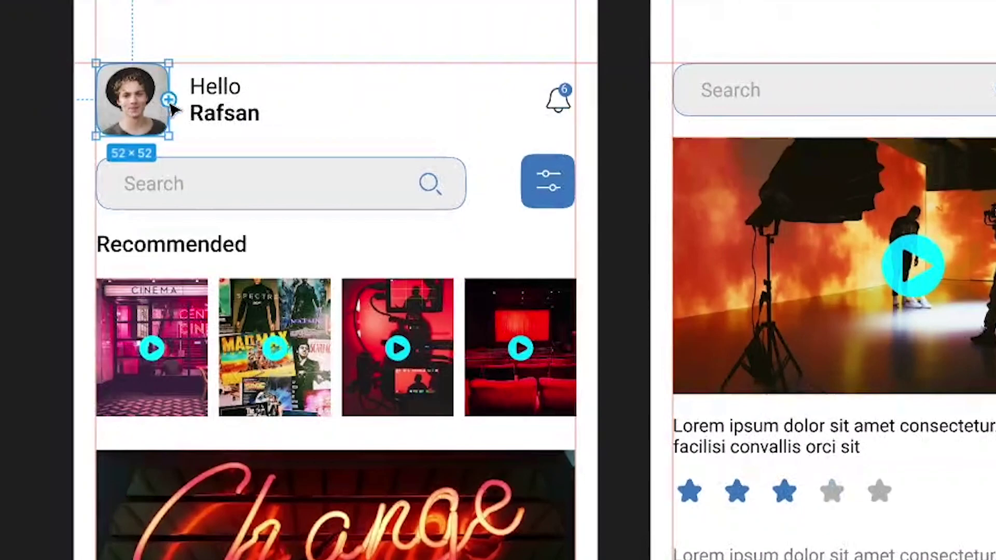
left_click_drag(170, 101, 859, 138)
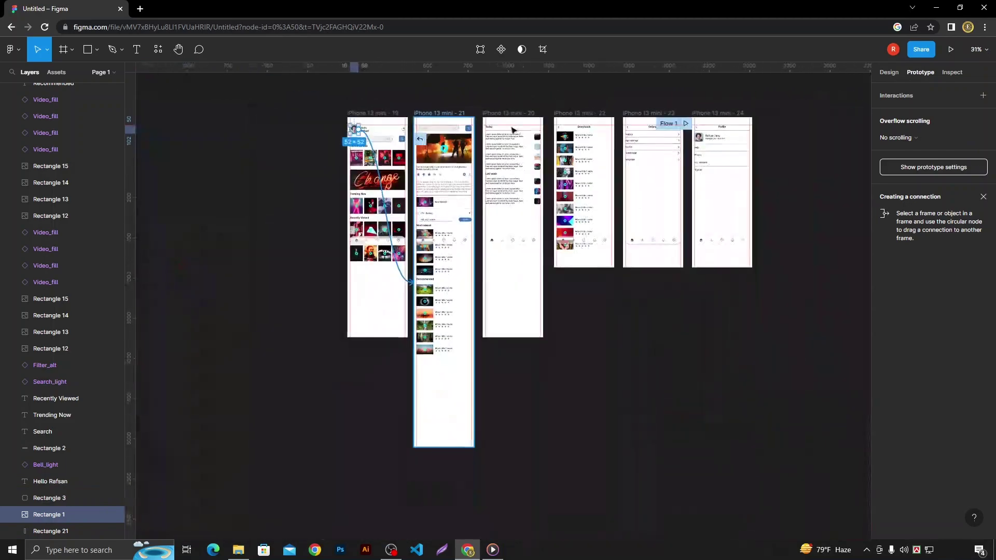
mouse_move(859, 137)
left_mouse_down()
mouse_move(662, 131)
mouse_move(729, 141)
left_mouse_up()
scroll(721, 138, "up", 5)
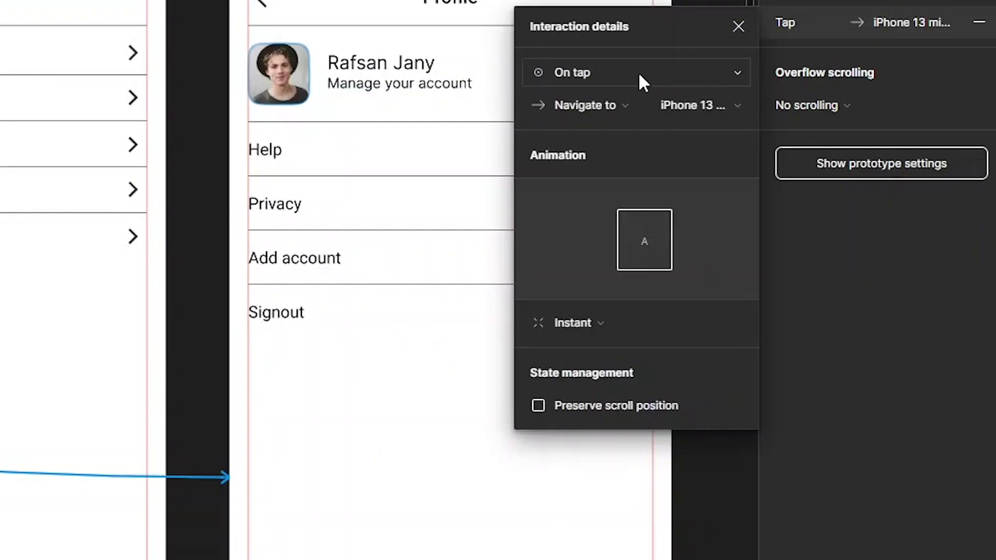
Set the avatar interaction to On tap, Navigate to, Smart animate (Ease out, 300ms).
left_click(806, 138)
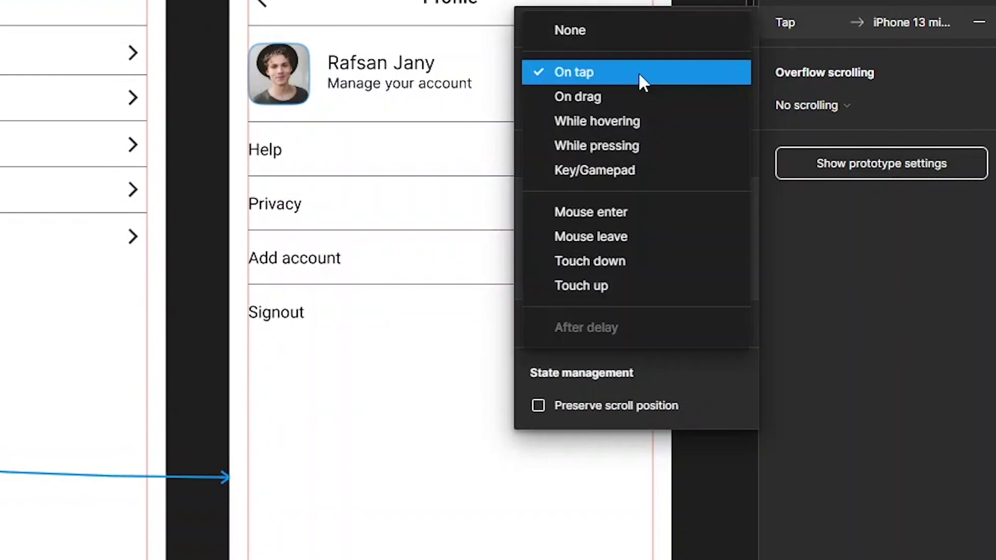
left_click(639, 75)
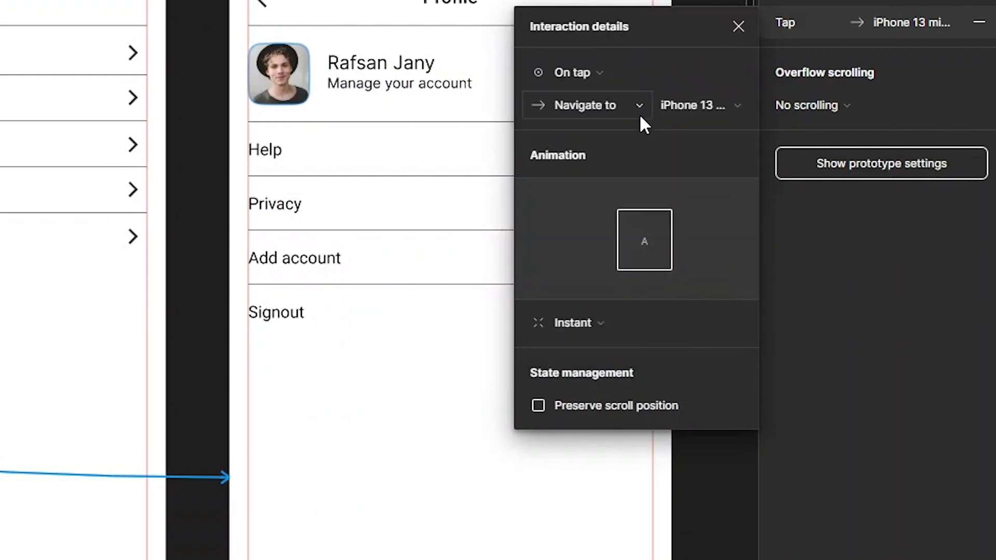
left_click(733, 324)
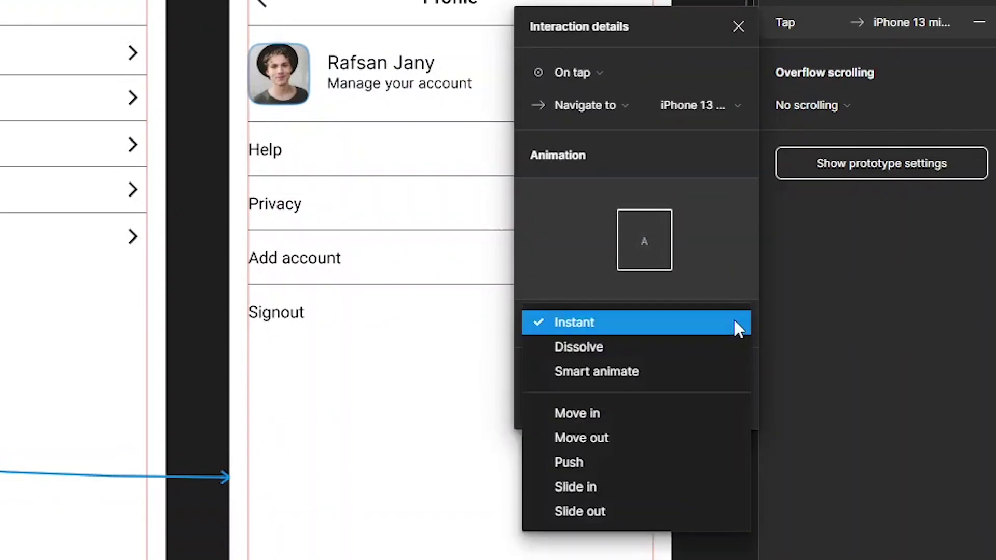
left_click(658, 372)
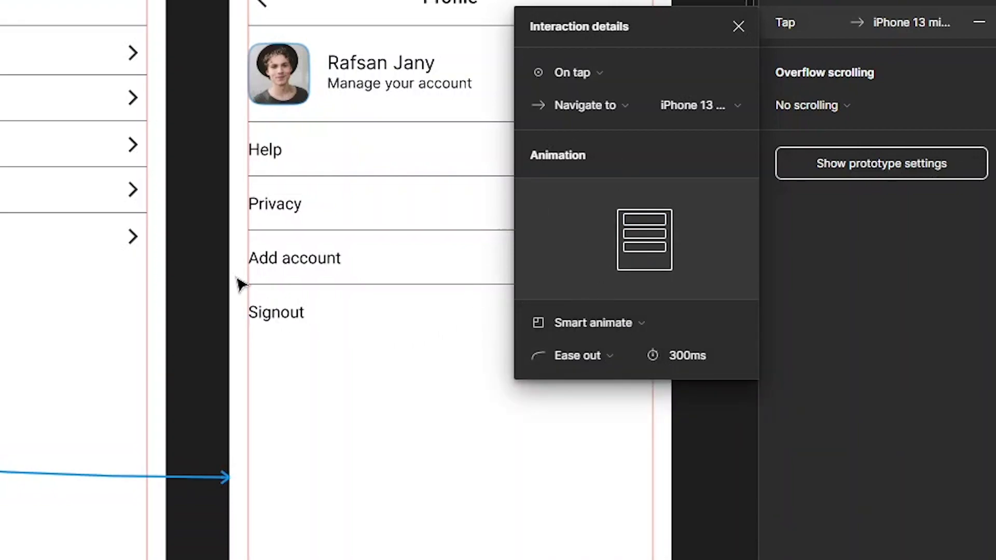
key("Escape")
scroll(498, 311, "left", 5)
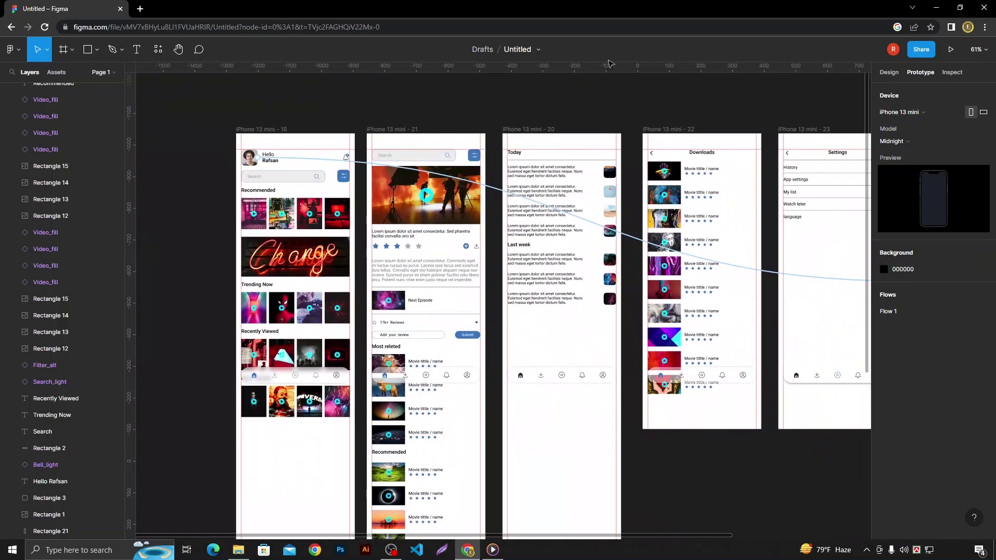
Play the prototype, tap the avatar to reach Profile, restart it, and return to the editor.
left_click(949, 49)
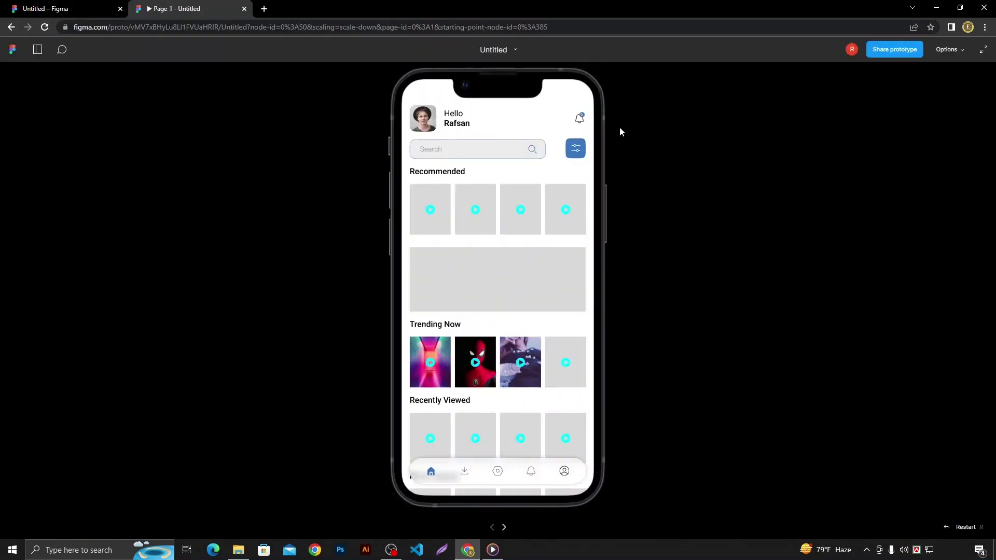
left_click(423, 118)
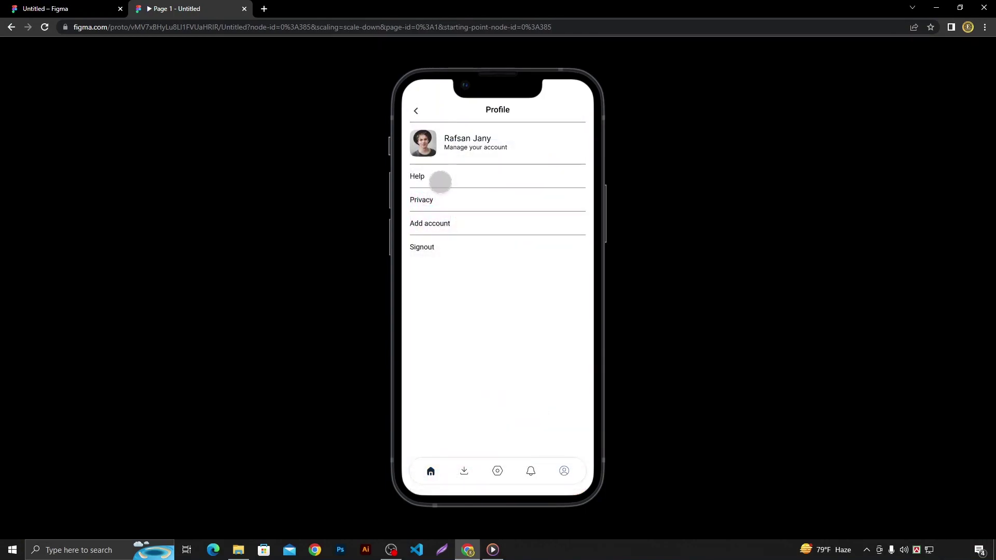
scroll(498, 257, "down", 2)
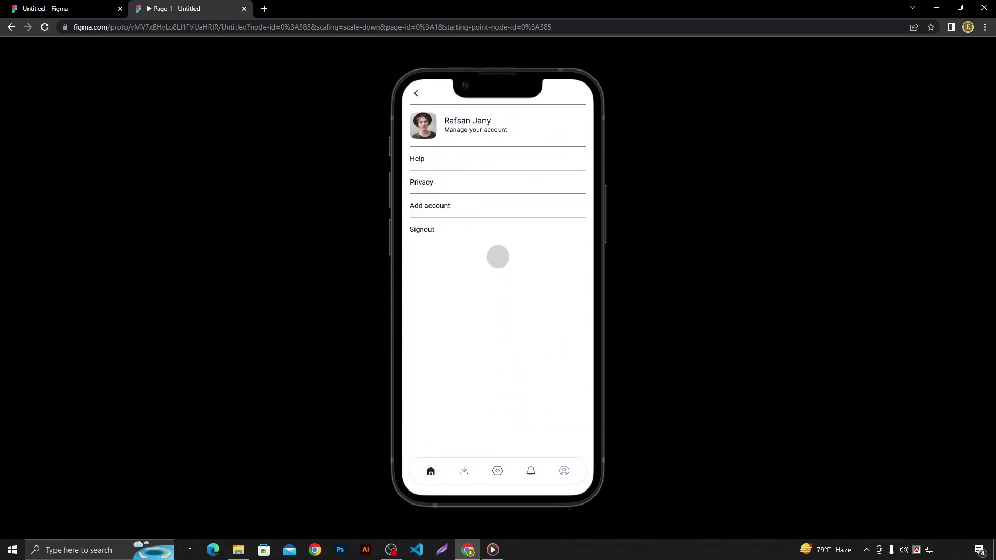
scroll(503, 291, "up", 2)
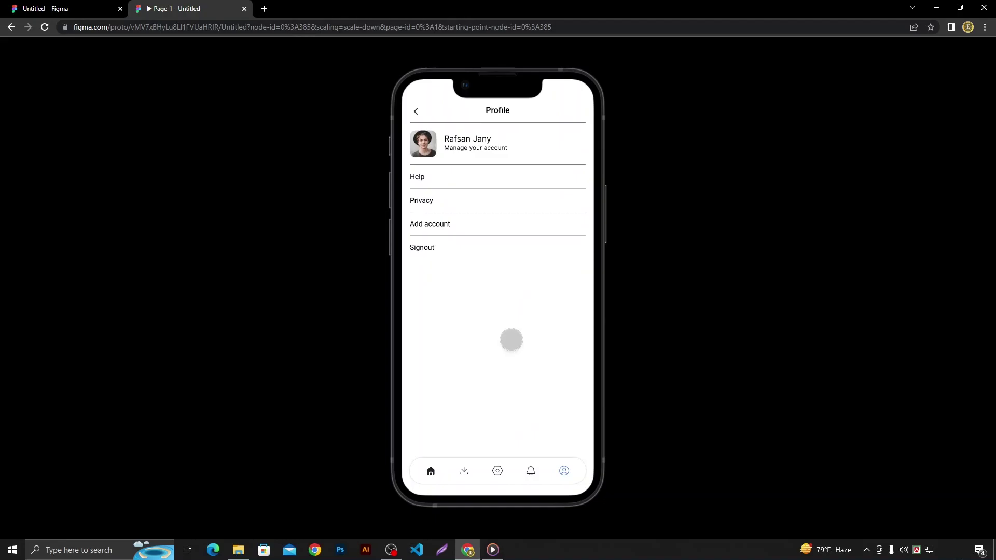
key("r")
key("ctrl+Tab")
scroll(379, 119, "up", 5)
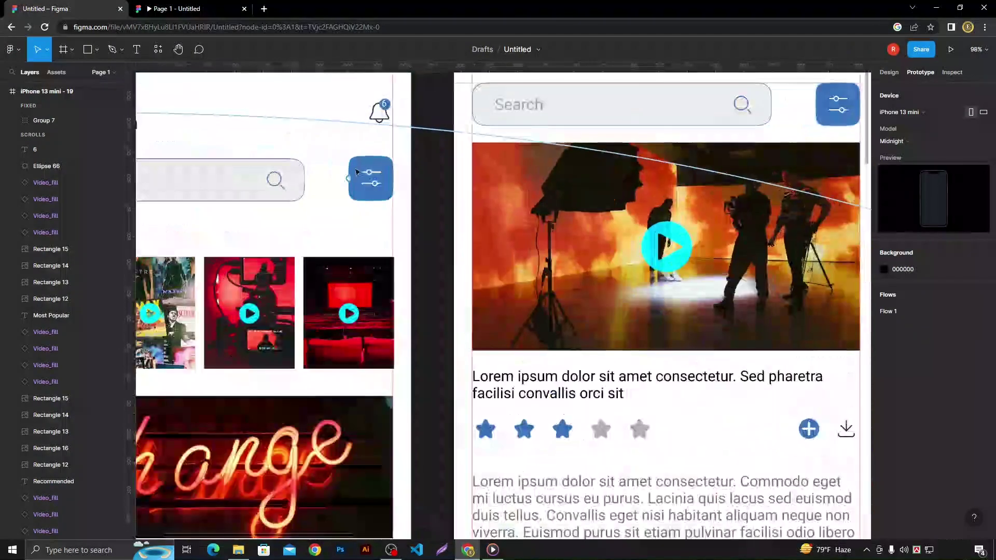
Link the home screen bell icon to frame 20, the Today/Last week list, with Smart animate.
left_click(380, 118)
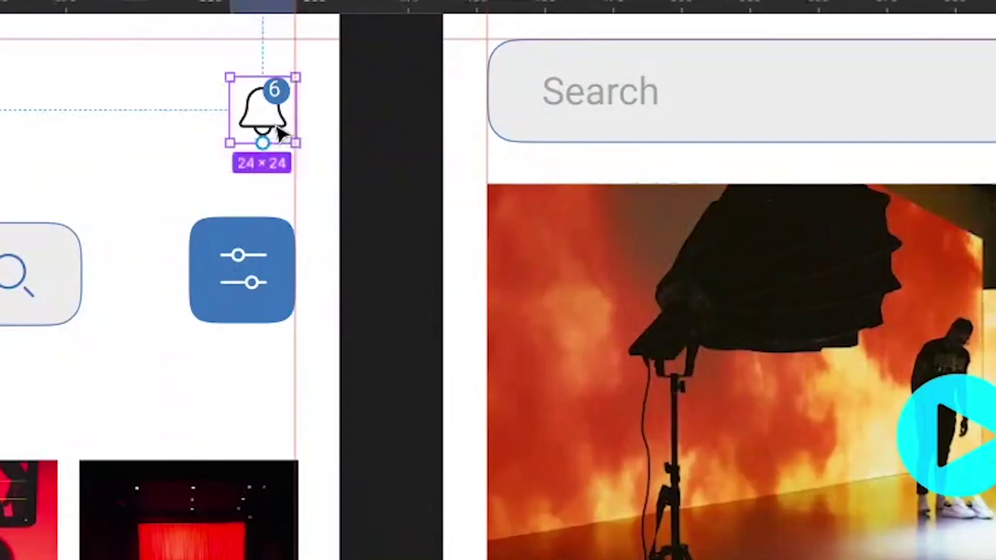
mouse_move(295, 108)
left_mouse_down()
mouse_move(469, 201)
mouse_move(737, 201)
left_mouse_up()
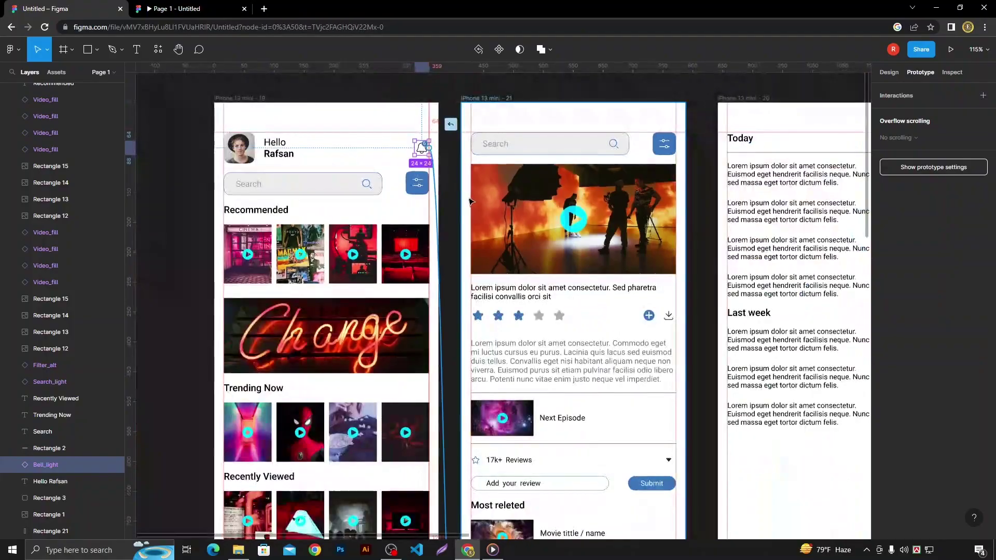
scroll(470, 202, "down", 3)
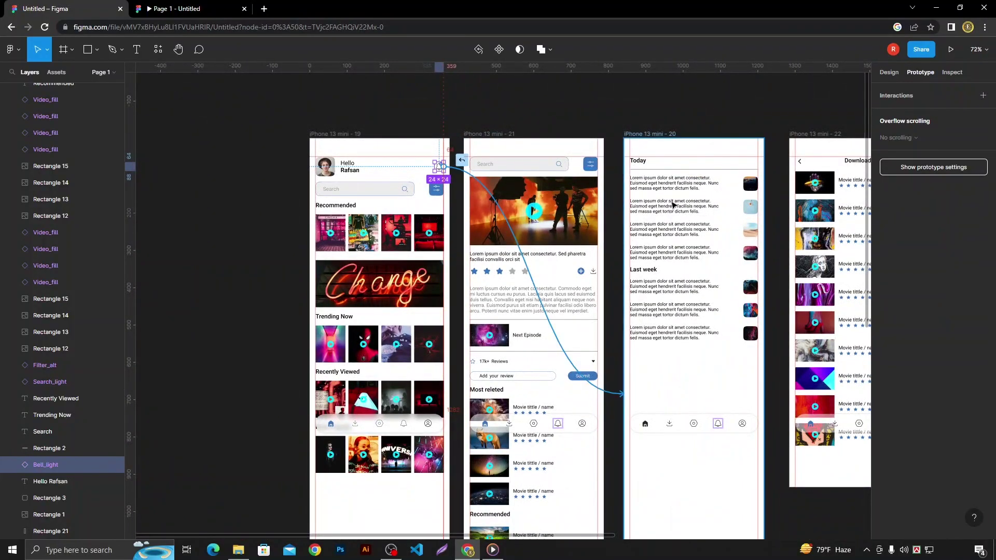
left_click_drag(673, 205, 672, 205)
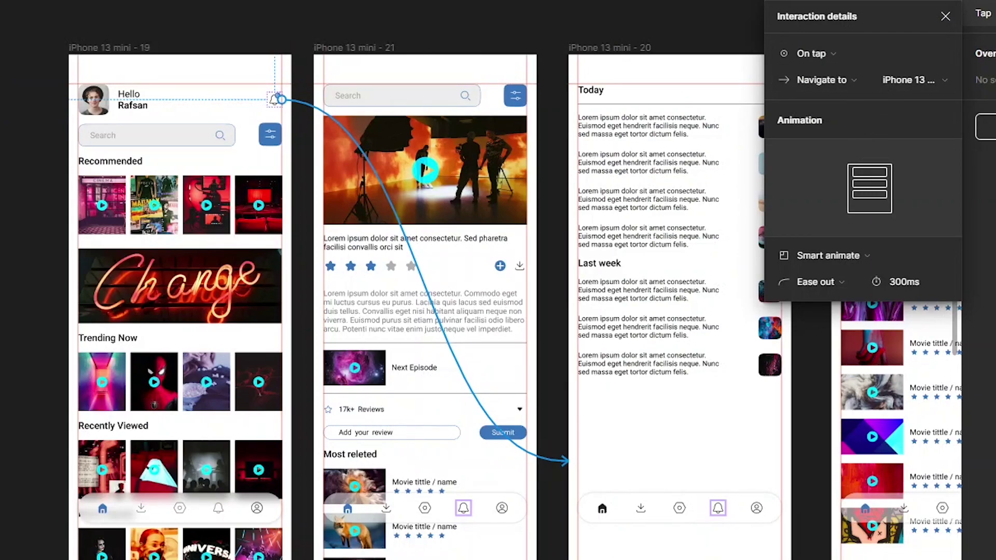
key("Escape")
scroll(234, 157, "up", 5)
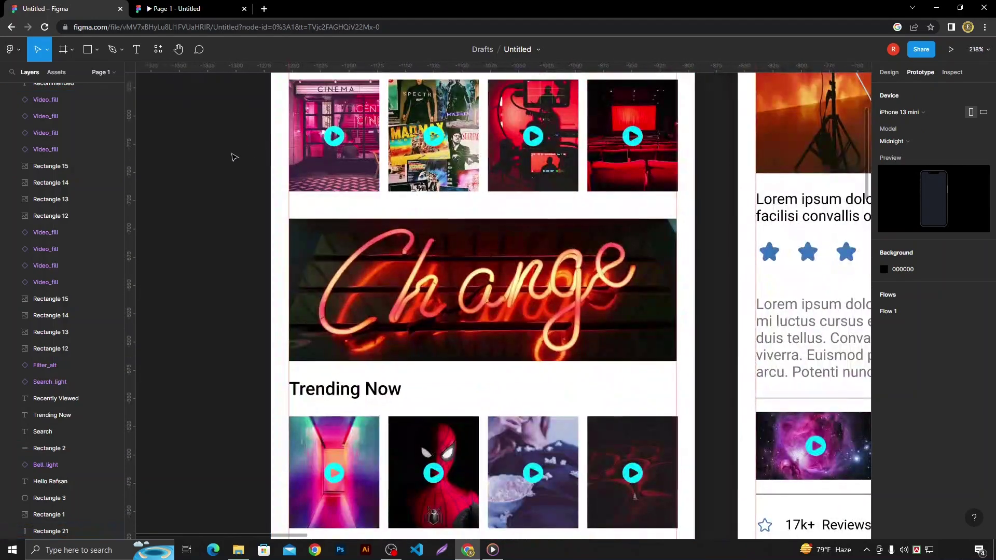
Link the CINEMA thumbnail to the movie detail frame iPhone 13 mini - 21.
left_click_drag(226, 144, 167, 226)
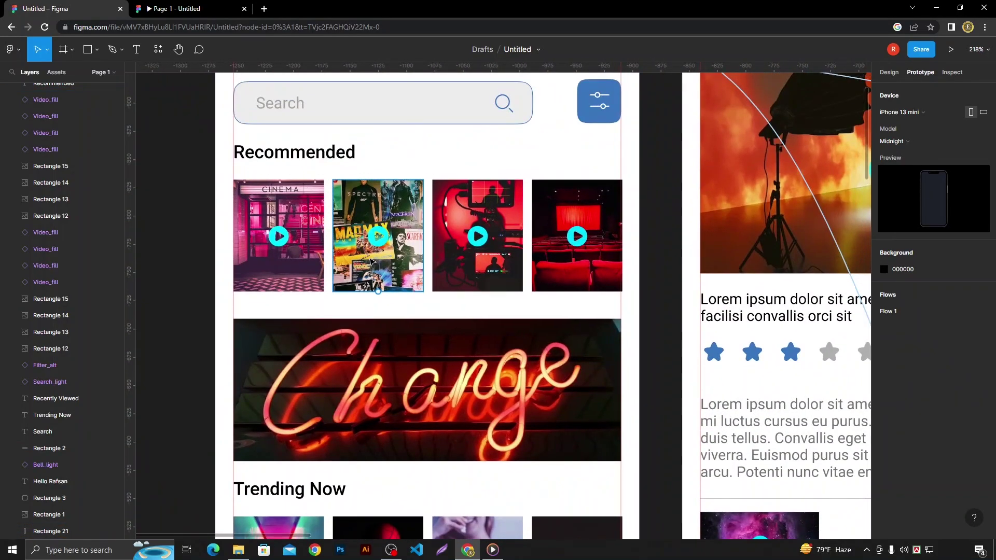
left_click(291, 207)
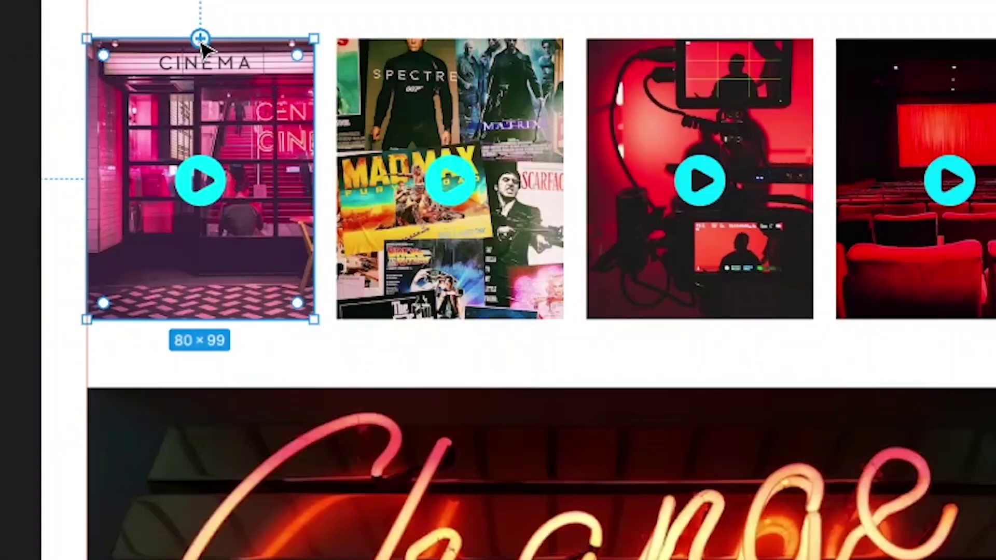
left_click_drag(200, 39, 332, 179)
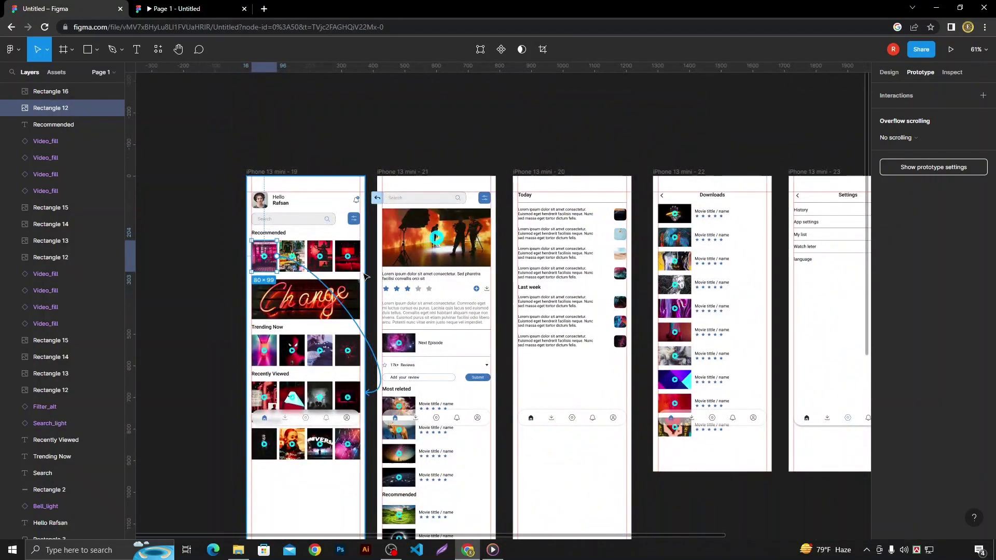
left_click_drag(301, 276, 384, 279)
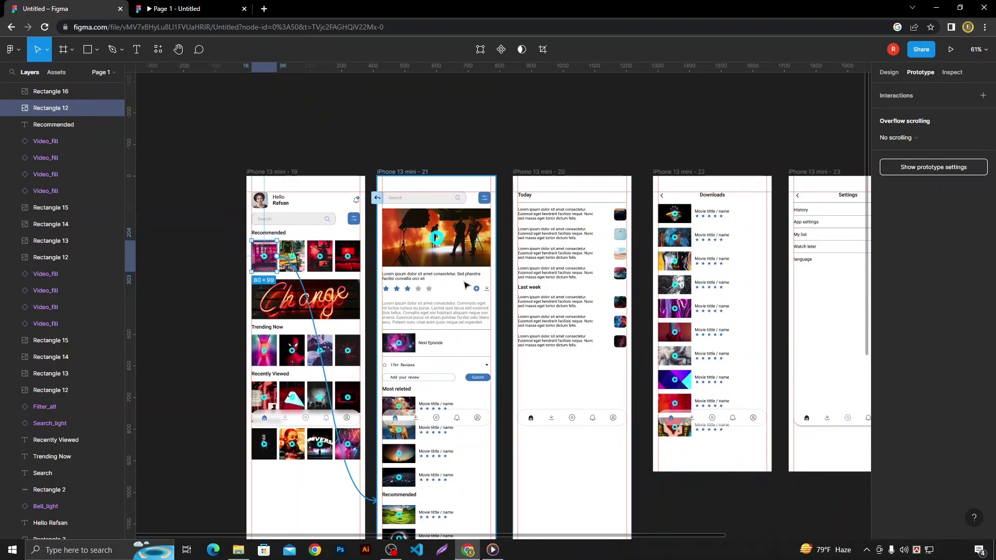
left_click_drag(466, 285, 465, 285)
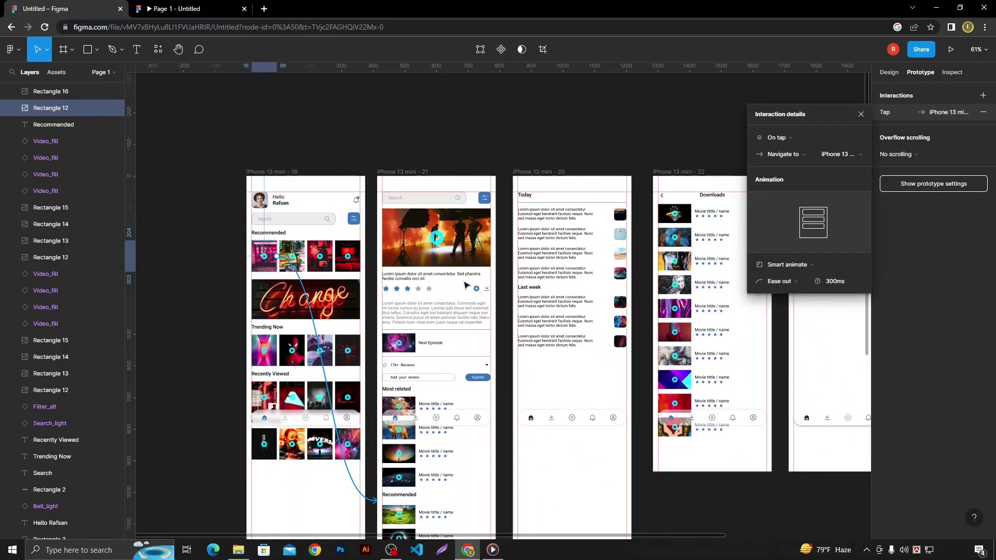
left_click(519, 138)
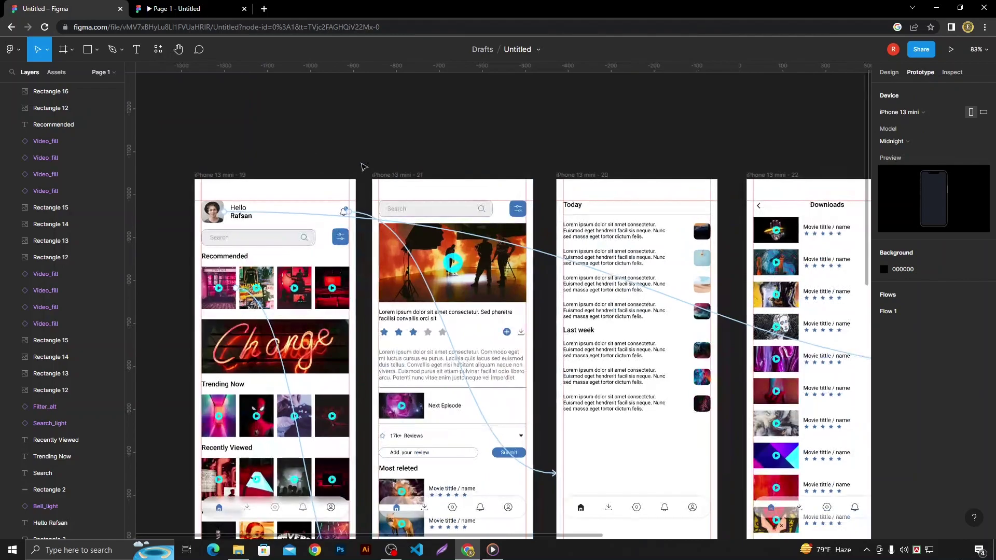
Check in the preview that the thumbnail opens the movie detail screen, then return to the editor.
left_click(195, 8)
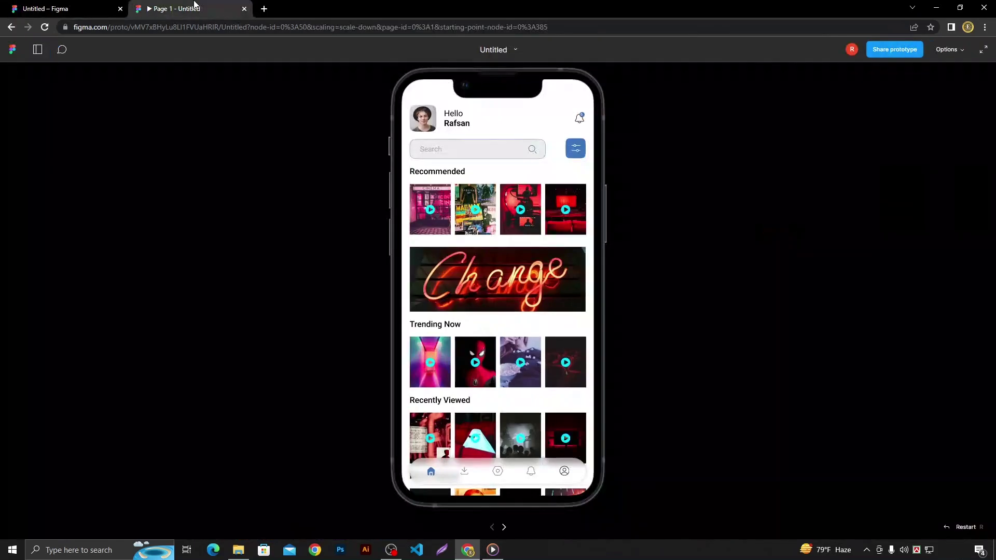
left_click(434, 208)
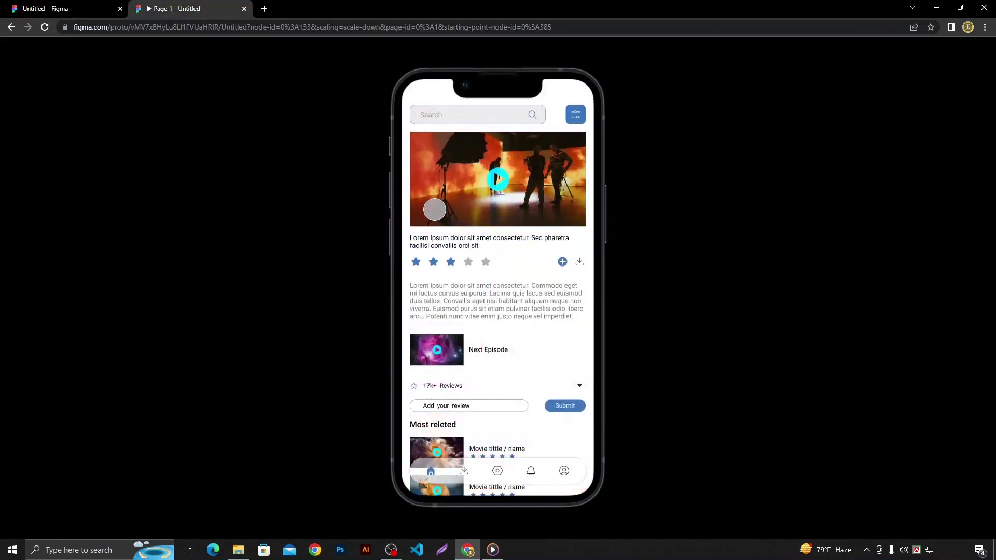
left_click(483, 252)
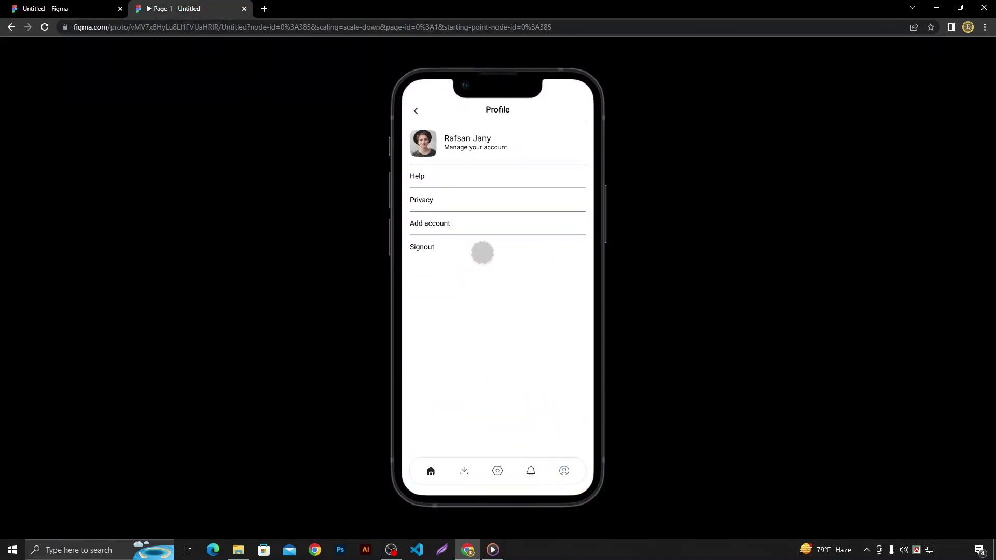
key("ctrl+shift+Tab")
scroll(264, 209, "up", 5, "ctrl")
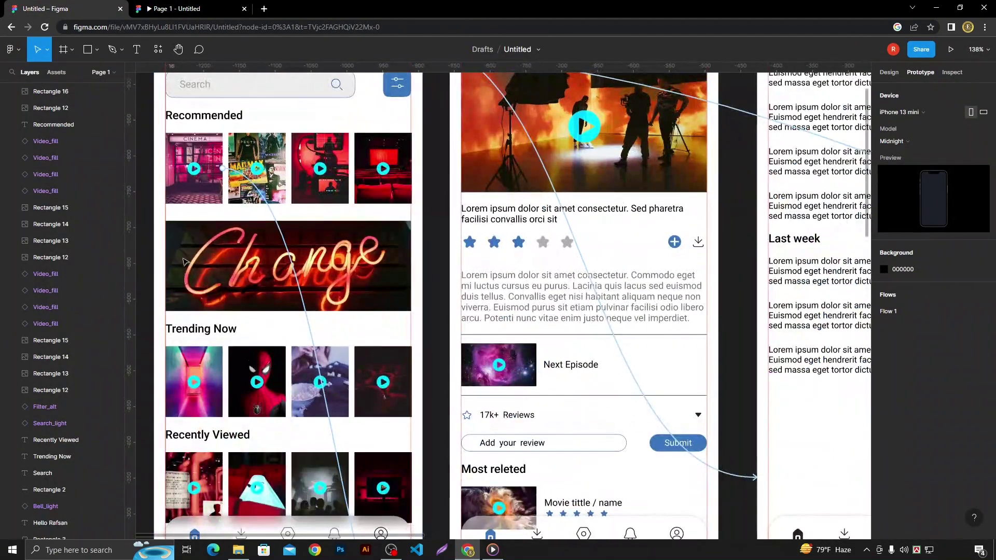
scroll(325, 123, "down", 4)
scroll(326, 123, "up", 2)
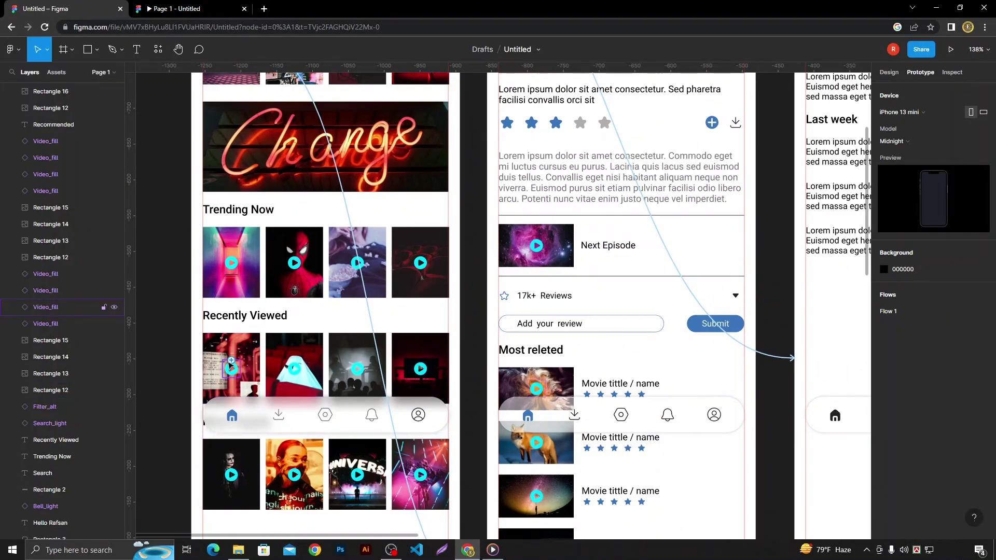
scroll(311, 338, "up", 5)
scroll(325, 292, "up", 2, "ctrl")
Link the detail screen's home icon back to the home frame and start the preview.
scroll(325, 292, "down", 5, "ctrl")
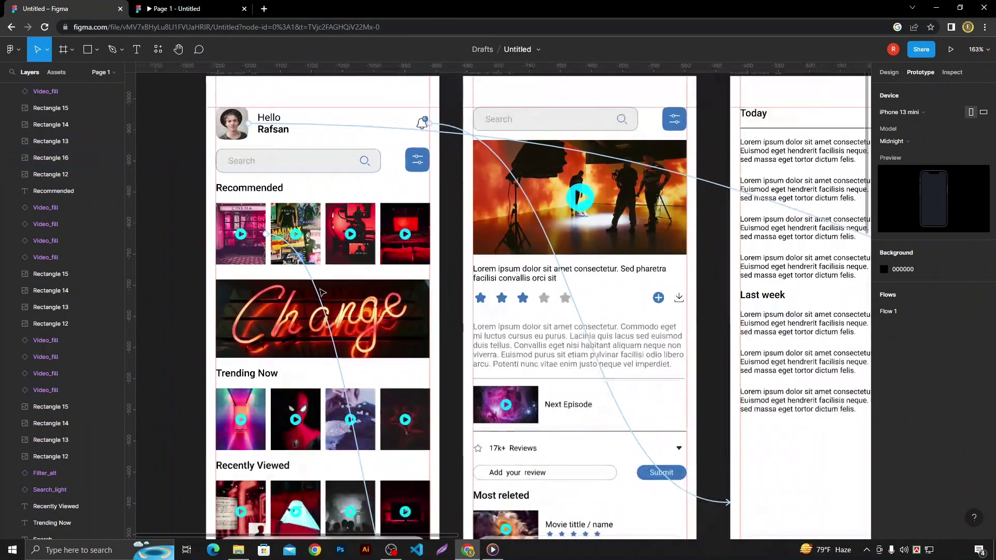
scroll(385, 407, "up", 4, "ctrl")
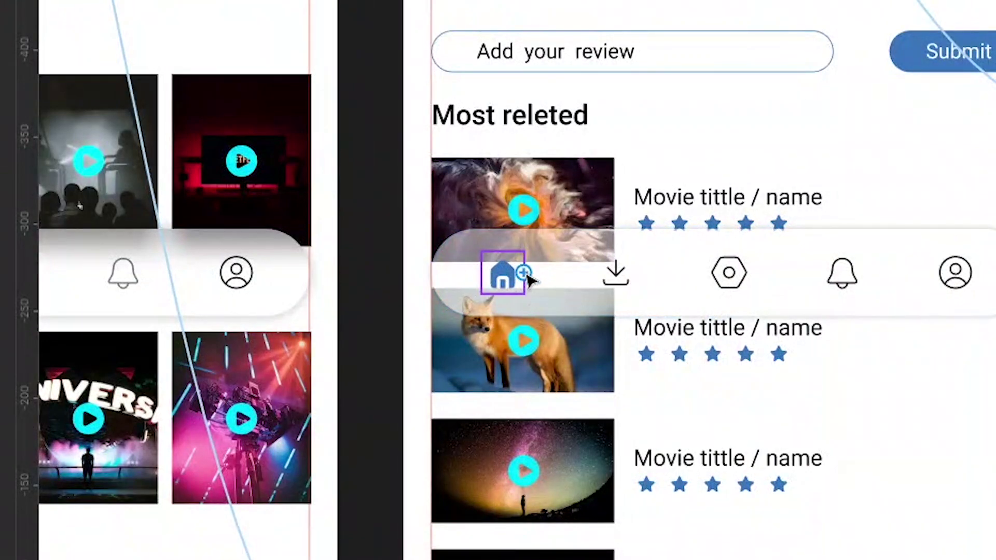
left_click_drag(525, 273, 285, 186)
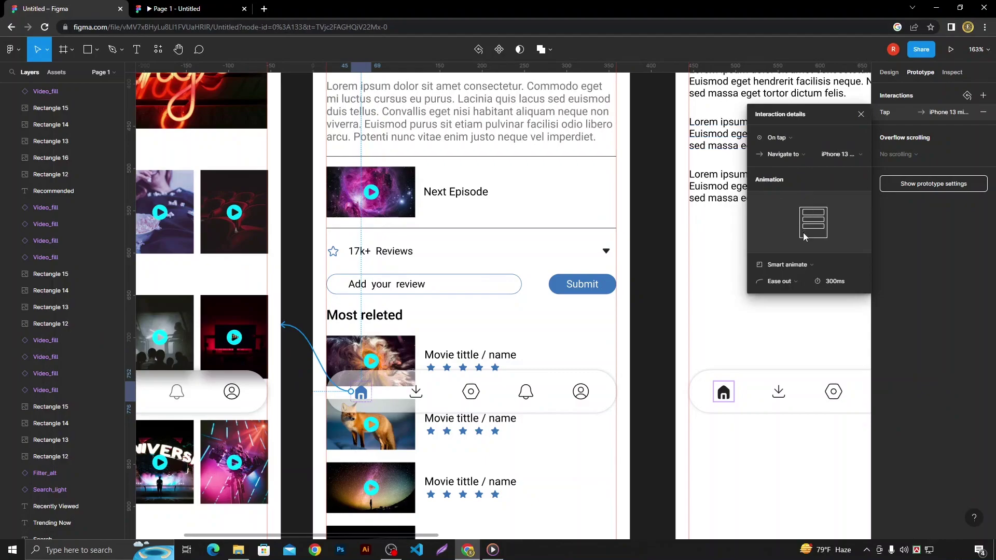
key("Escape")
left_click(951, 50)
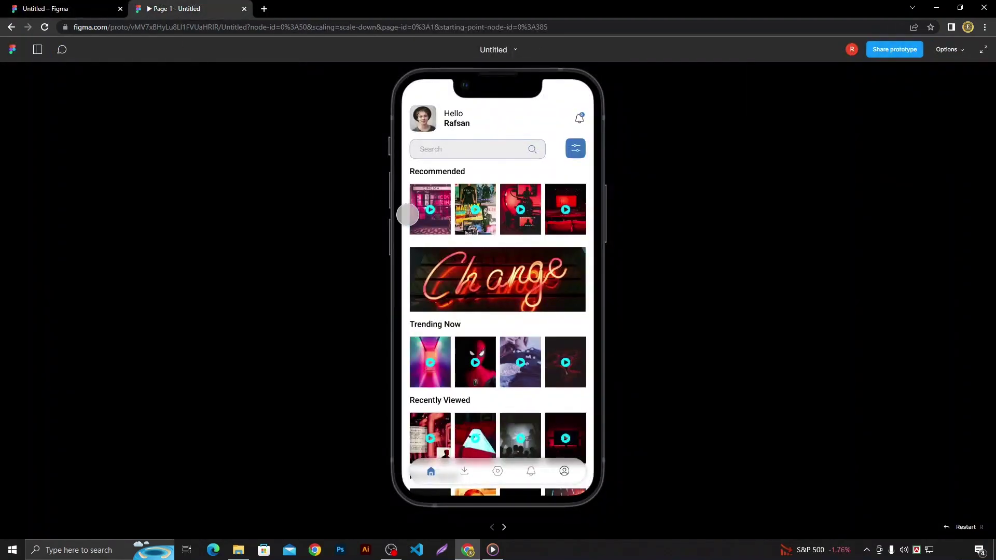
Open the detail screen from the first thumbnail, tap its home icon to return home, then reopen the editor.
left_click(441, 211)
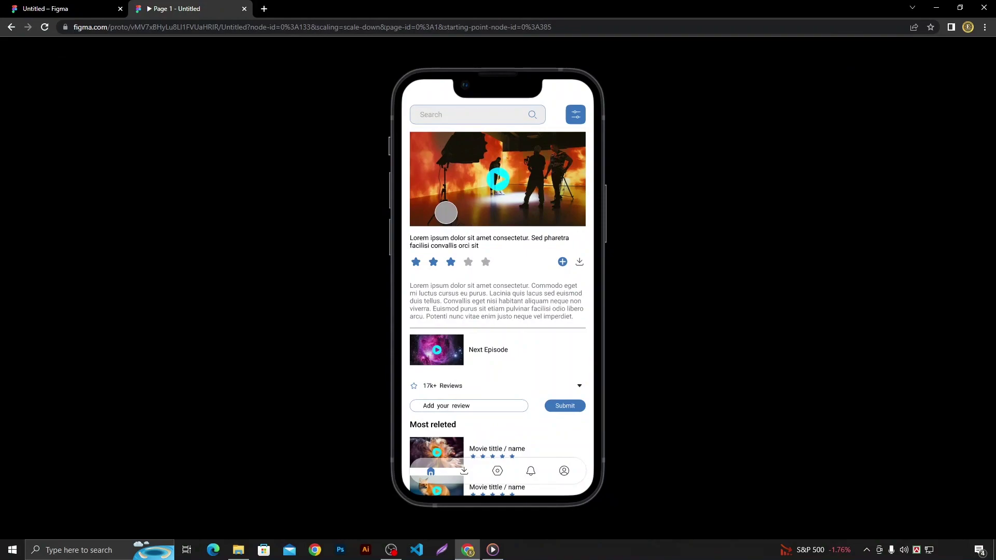
scroll(478, 291, "down", 5)
scroll(474, 430, "down", 5)
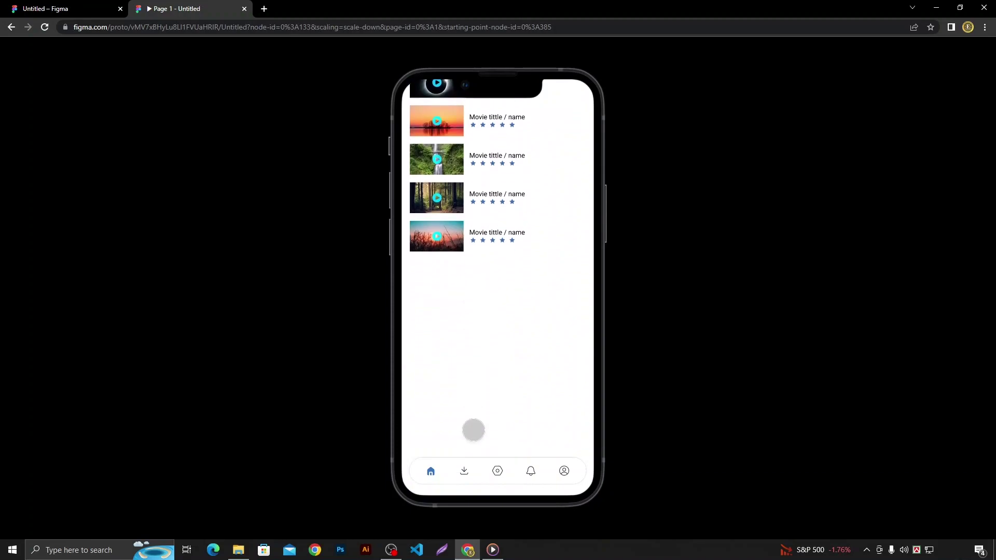
scroll(473, 430, "up", 10)
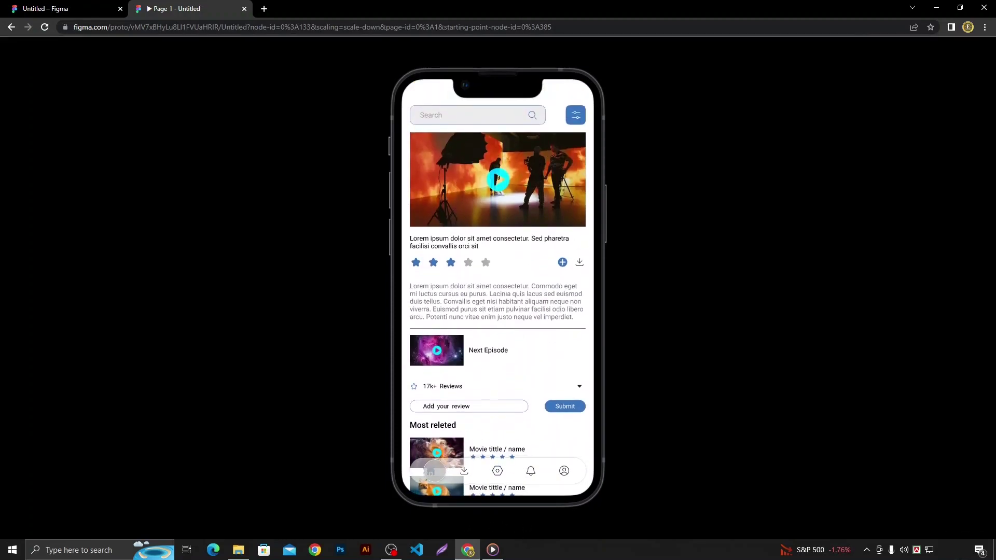
left_click(431, 471)
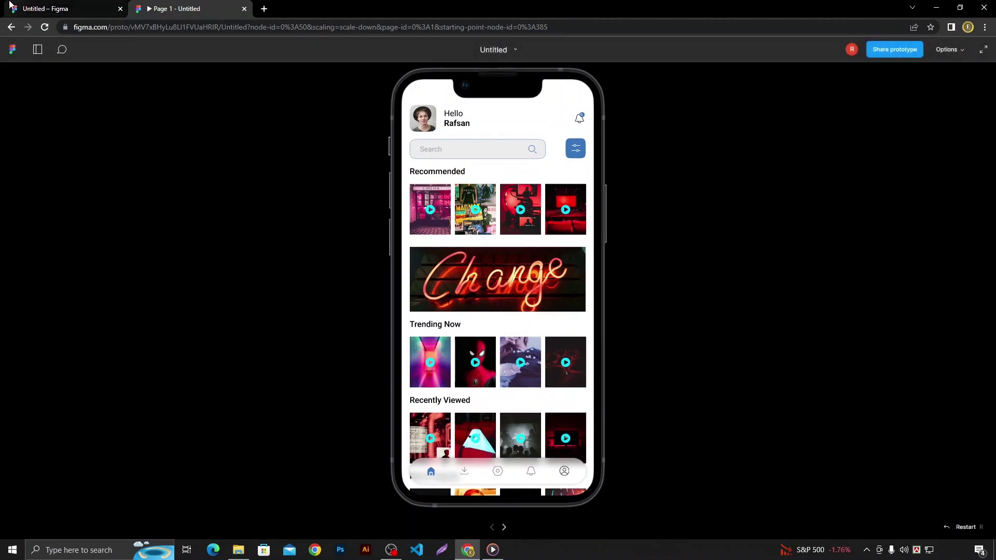
left_click(53, 9)
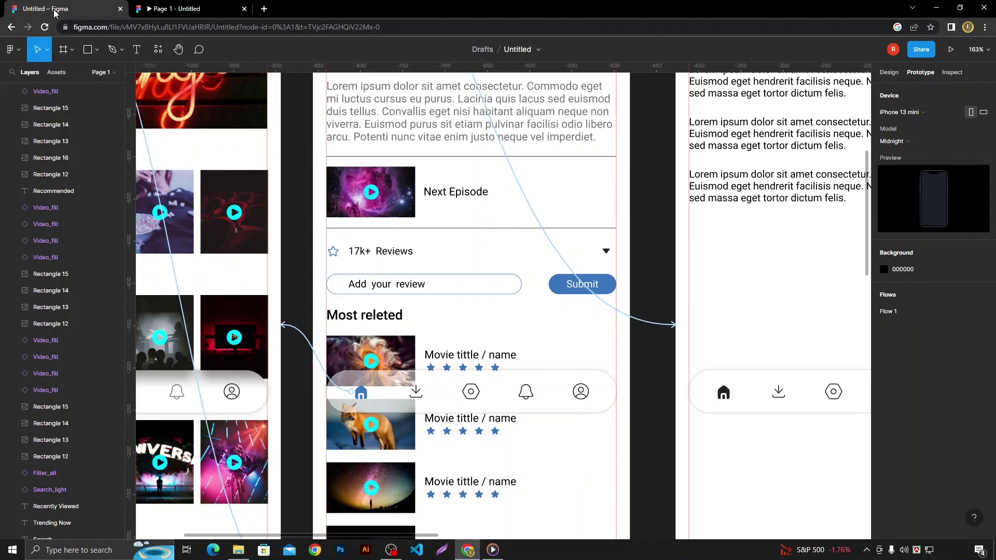
Link the Today/Last week screen's home icon to the home screen.
scroll(498, 311, "down", 3)
left_click_drag(543, 349, 190, 302)
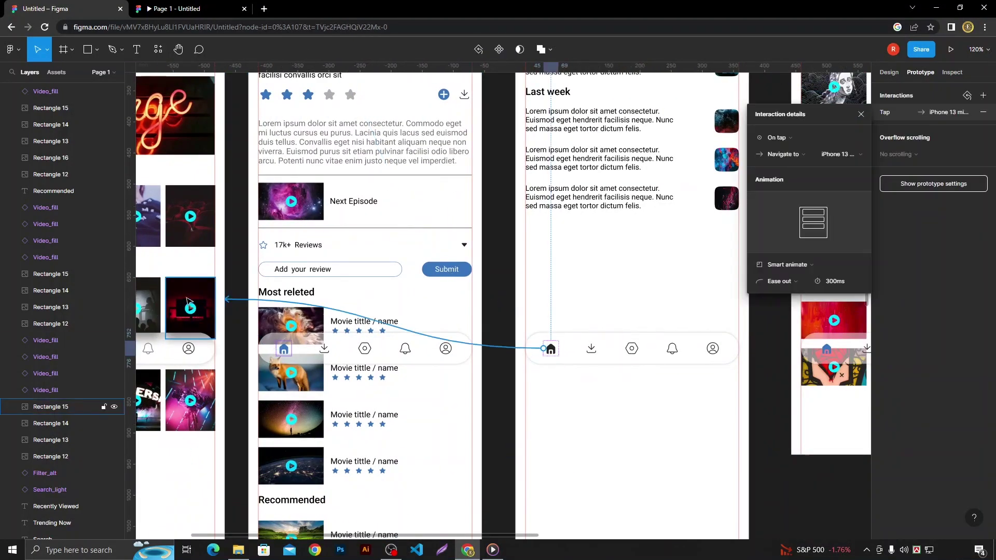
scroll(291, 304, "right", 5)
scroll(291, 304, "down", 5)
scroll(292, 224, "up", 5)
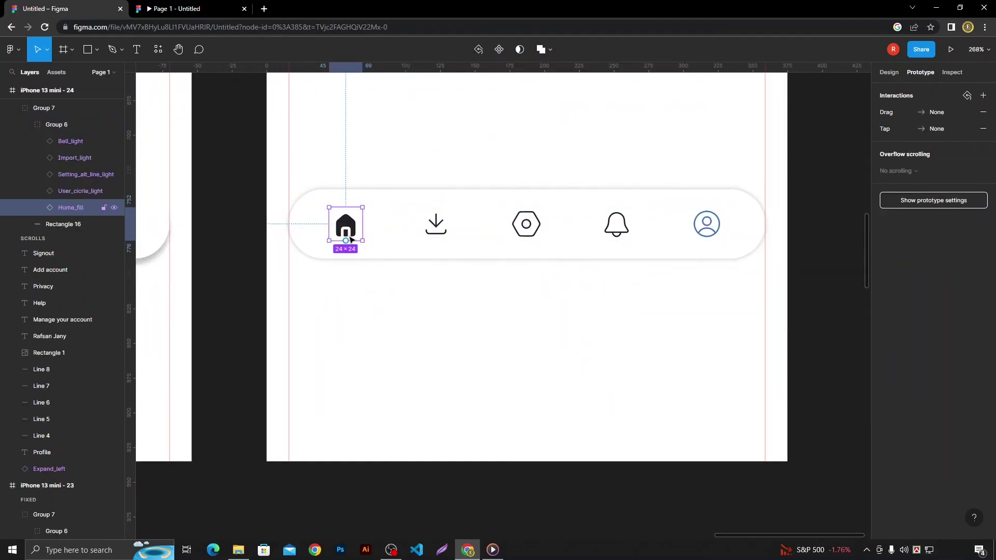
Try a link from the Profile home icon, then select the Settings screen's home icon.
left_click_drag(289, 225, 114, 257)
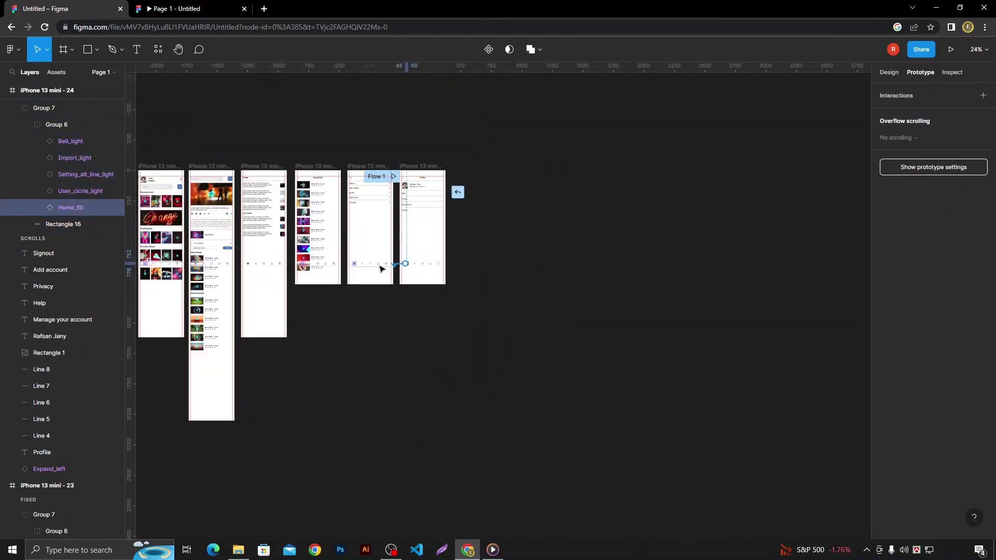
left_click(407, 338)
scroll(369, 269, "up", 3)
scroll(363, 249, "up", 8)
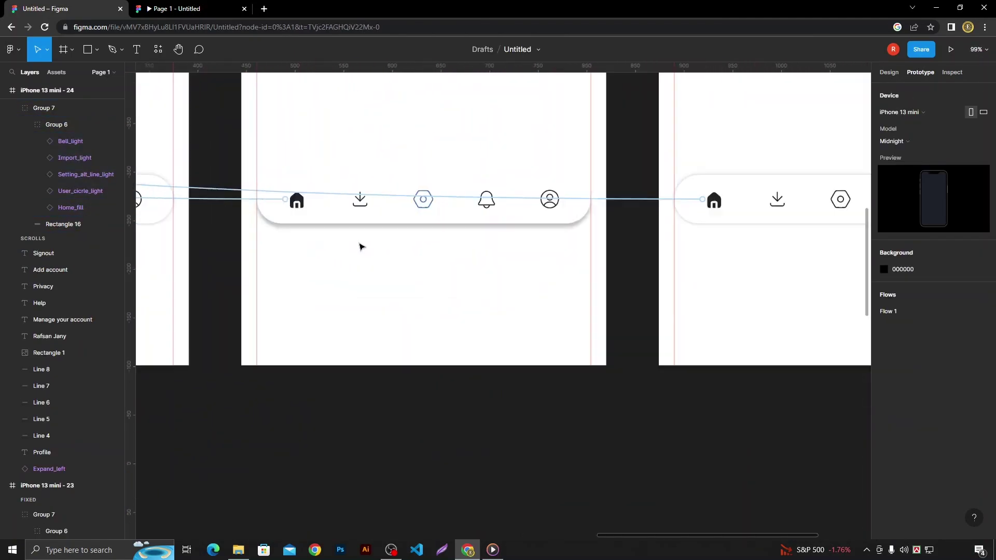
double_click(299, 206)
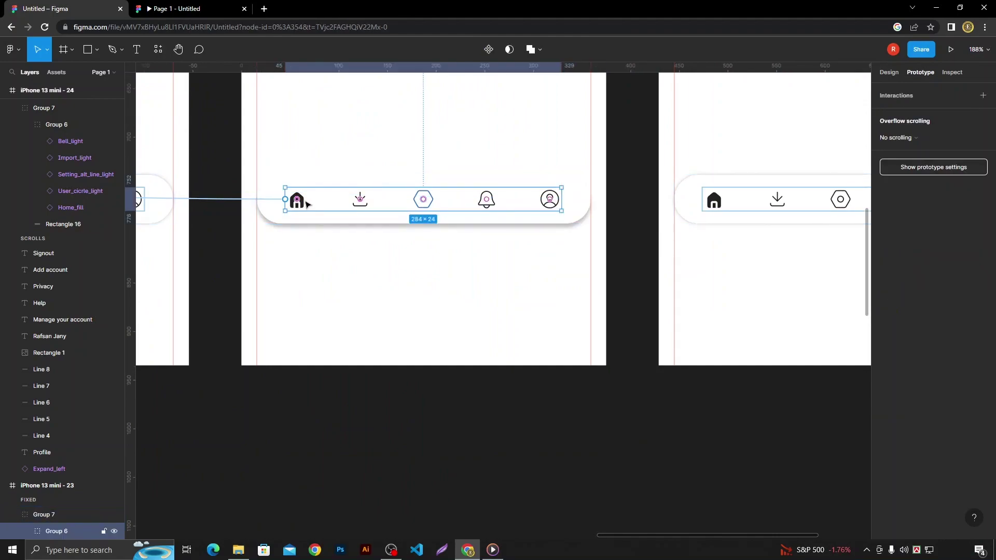
key("Return")
left_click(305, 206)
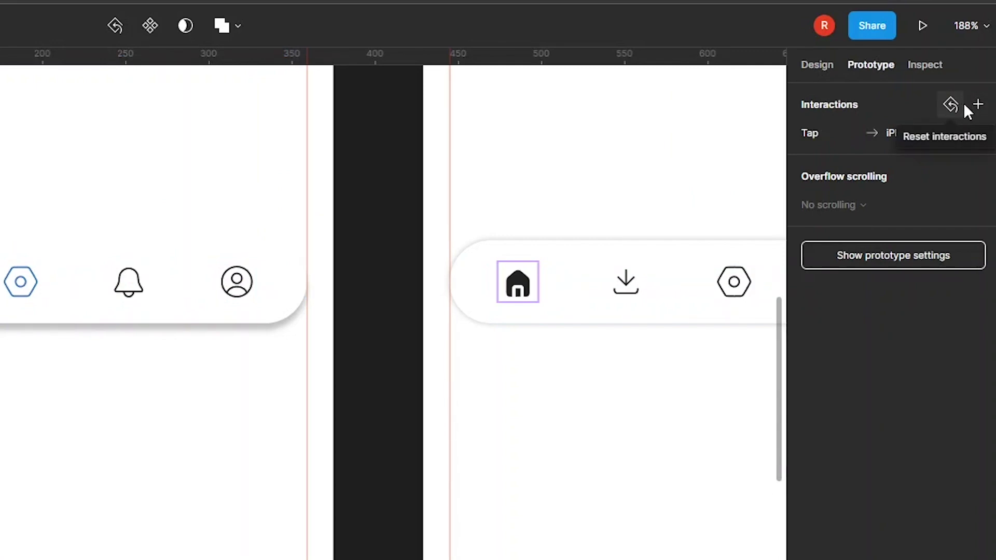
Reset the Settings home icon's old interaction and start a new link toward home.
left_click(951, 105)
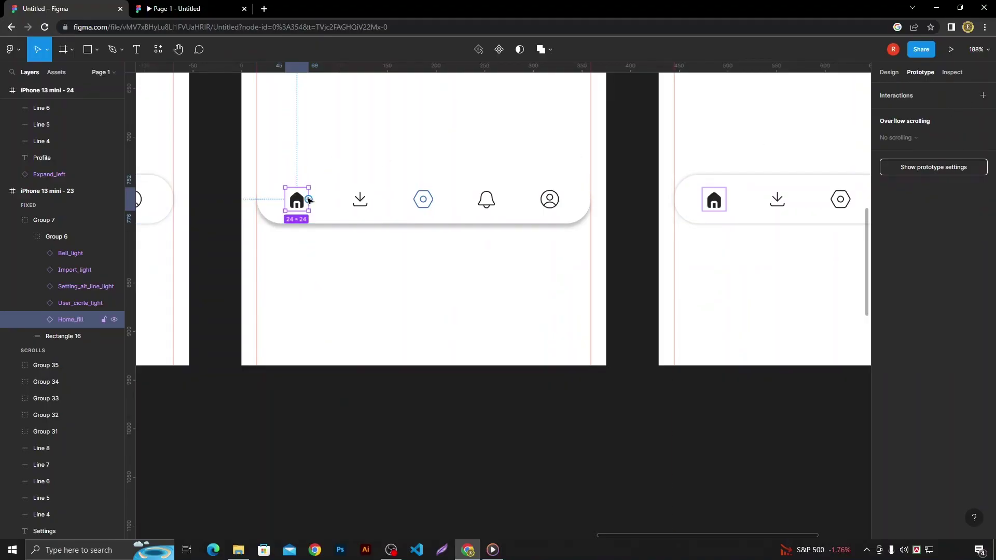
mouse_move(308, 200)
left_mouse_down()
mouse_move(294, 275)
mouse_move(268, 266)
left_mouse_up()
scroll(285, 265, "down", 5, "ctrl")
scroll(290, 270, "down", 10, "ctrl")
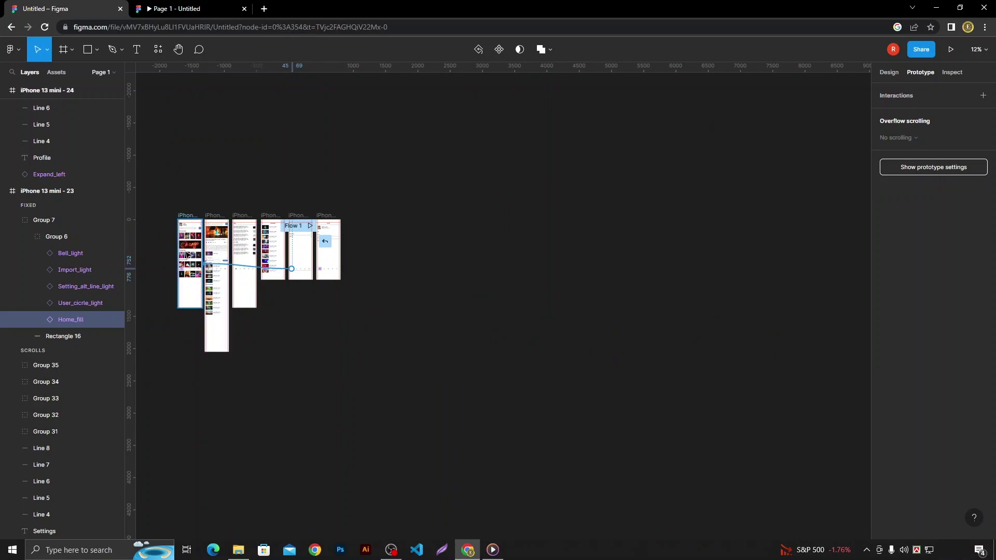
Drop the Settings home icon's link on the home screen, test home navigation in preview, return to editor.
left_click(451, 137)
key("ctrl+alt+Return")
left_click(480, 300)
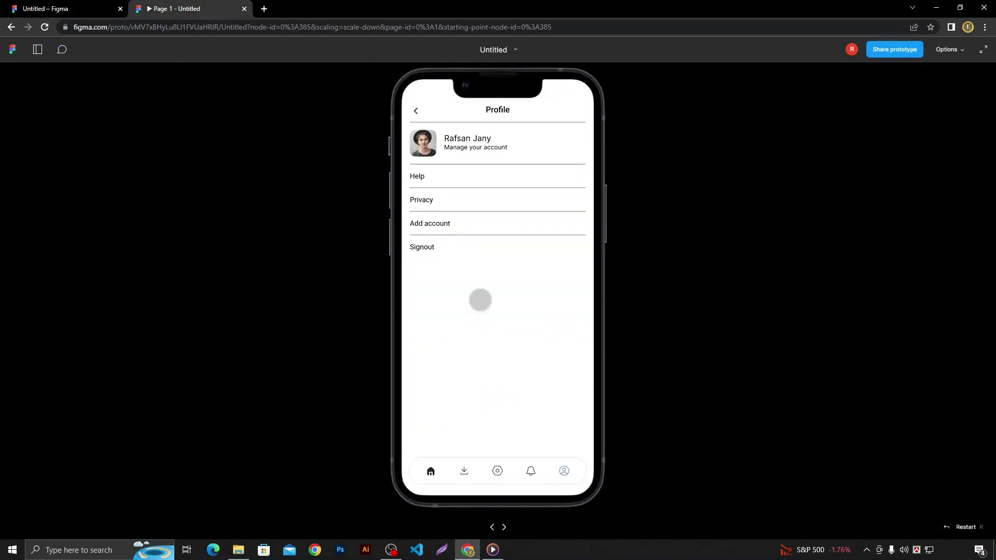
key("Right")
left_click(480, 299)
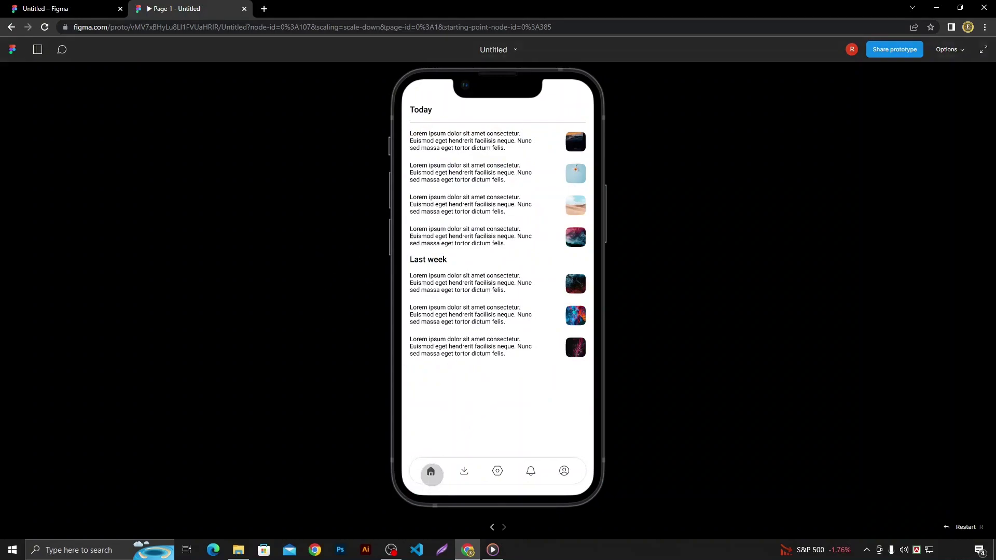
left_click(431, 474)
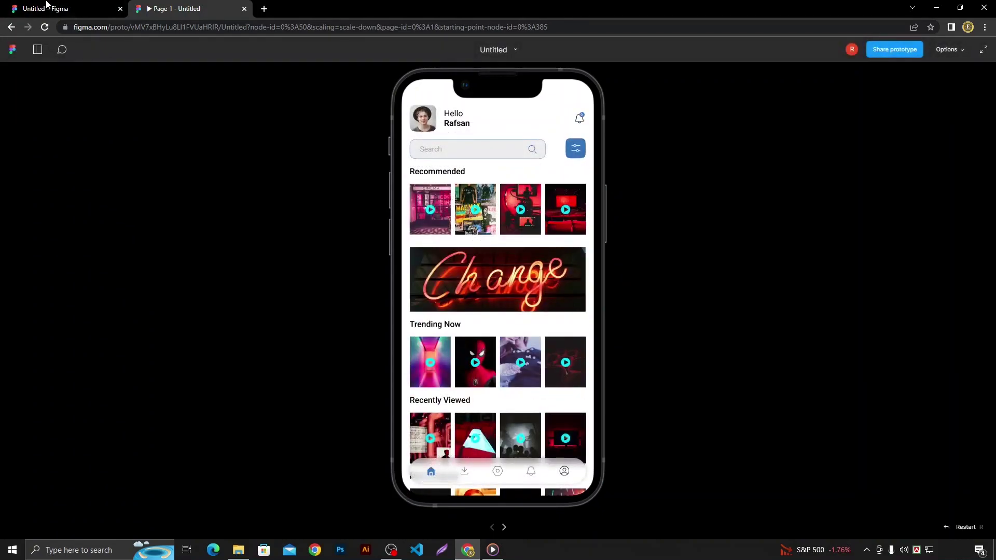
left_click(73, 8)
scroll(202, 234, "up", 5)
Link the home screen's nav-bar download icon to the Downloads screen.
scroll(363, 260, "up", 5)
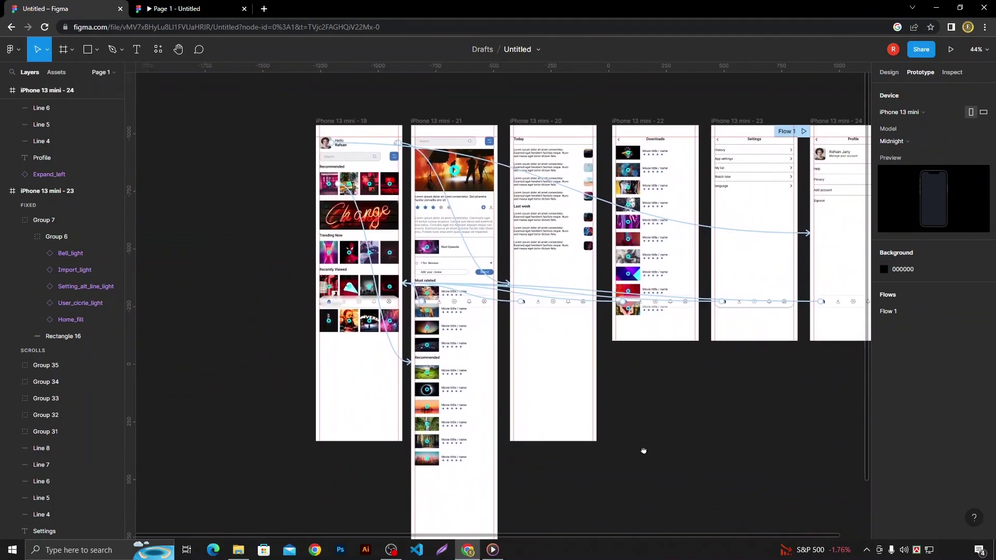
scroll(371, 311, "up", 5)
scroll(286, 367, "up", 2)
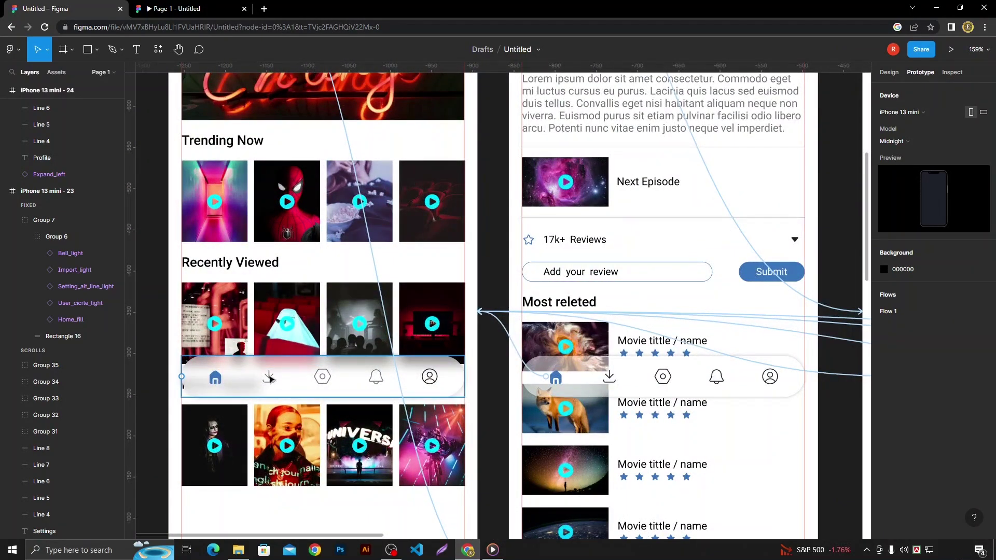
double_click(270, 379)
double_click(270, 378)
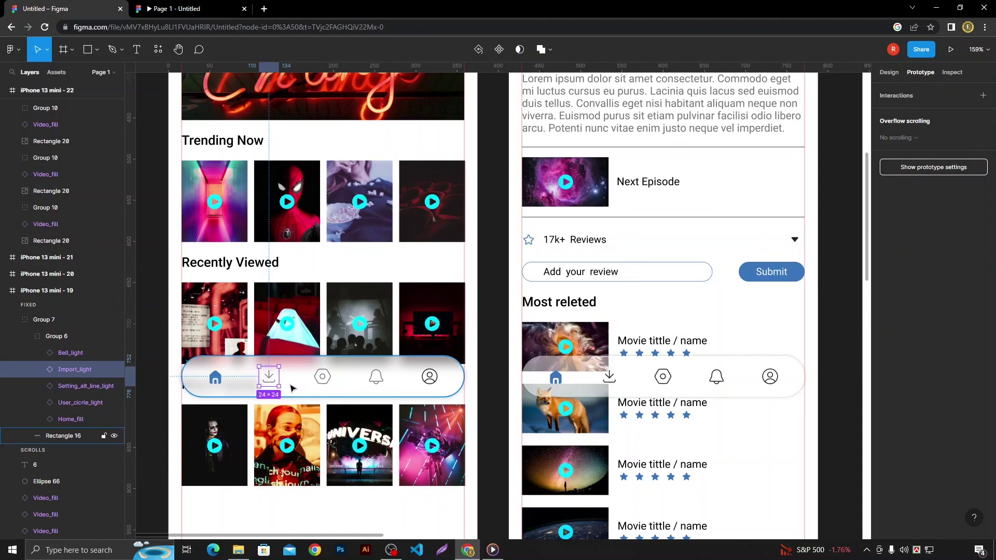
scroll(299, 383, "up", 5)
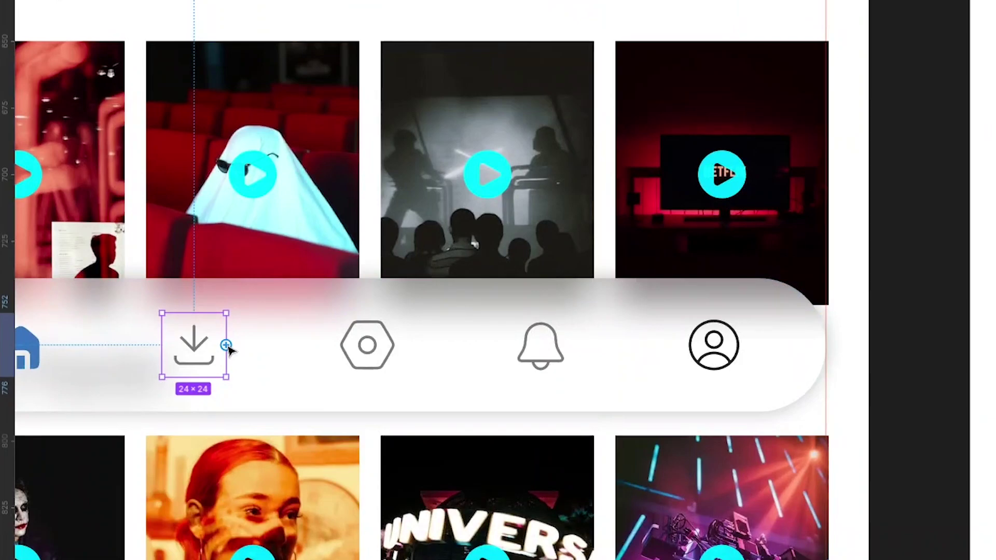
left_click_drag(227, 346, 404, 322)
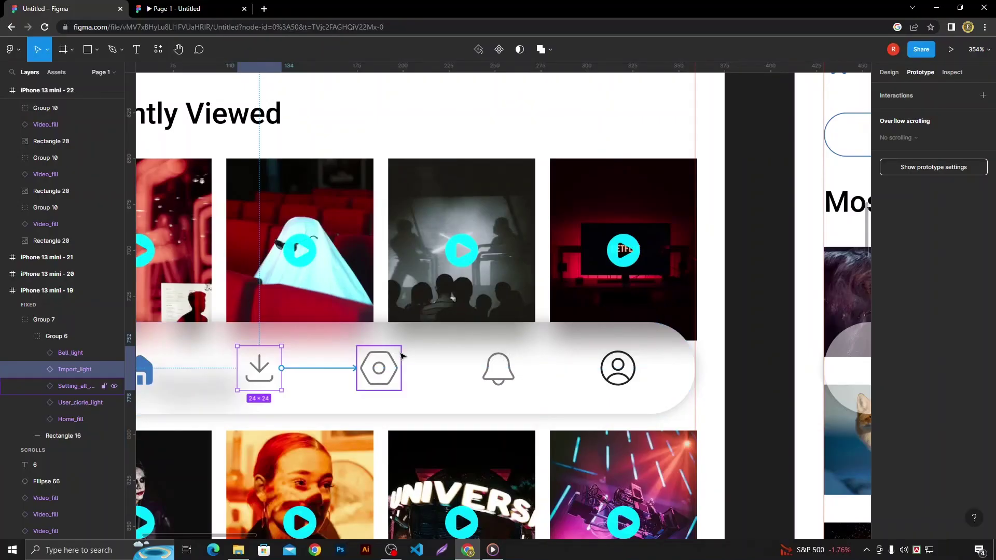
scroll(402, 356, "down", 5)
mouse_move(402, 355)
left_mouse_down()
mouse_move(871, 343)
mouse_move(825, 277)
left_mouse_up()
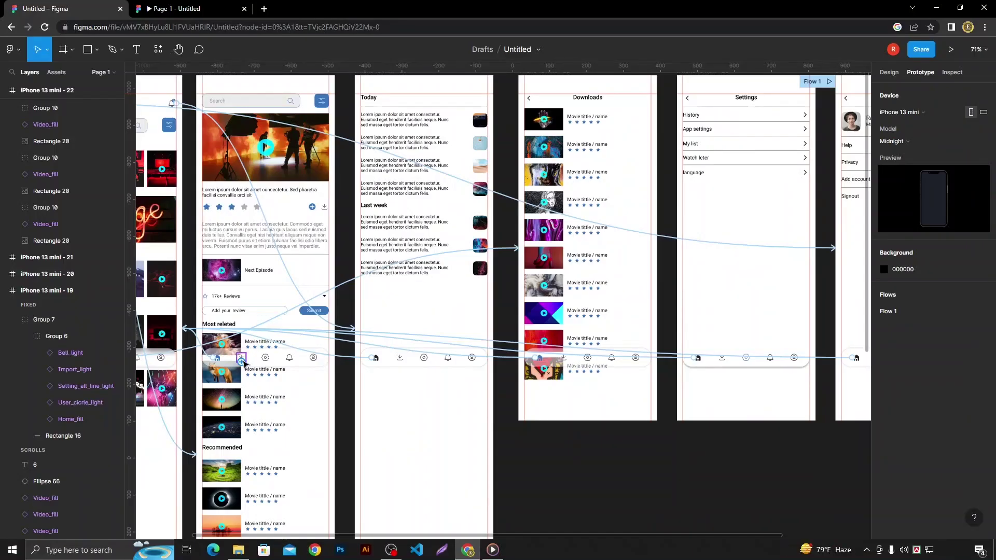
Link the movie detail and Today screens' download icons to Downloads.
mouse_move(243, 359)
left_mouse_down()
mouse_move(315, 330)
mouse_move(535, 278)
left_mouse_up()
key("Escape")
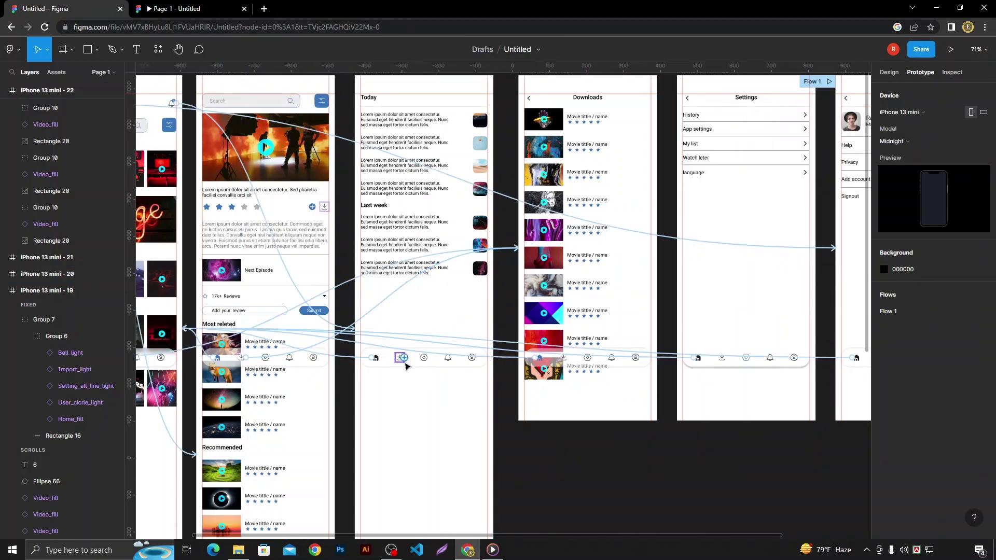
left_click(402, 361)
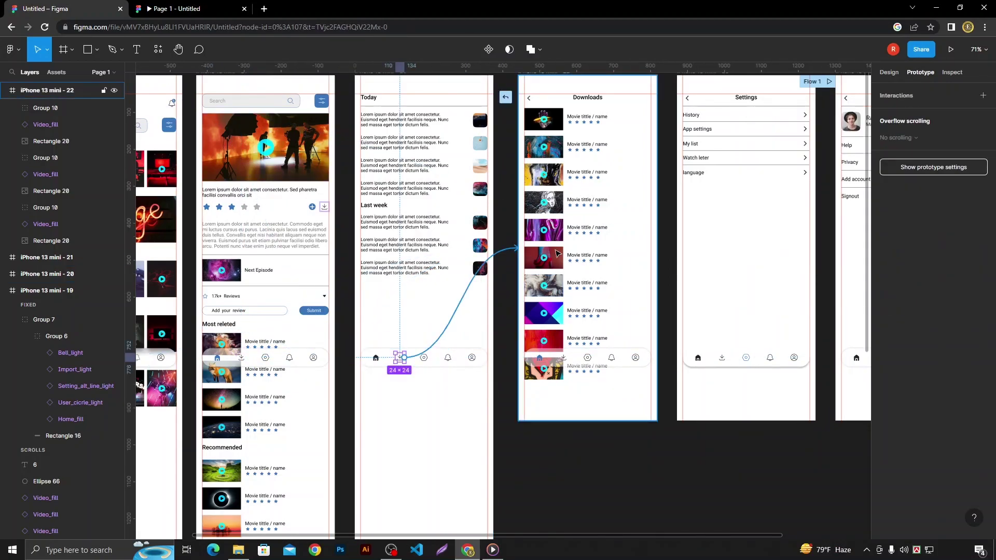
left_click_drag(502, 293, 524, 291)
scroll(387, 377, "right", 7)
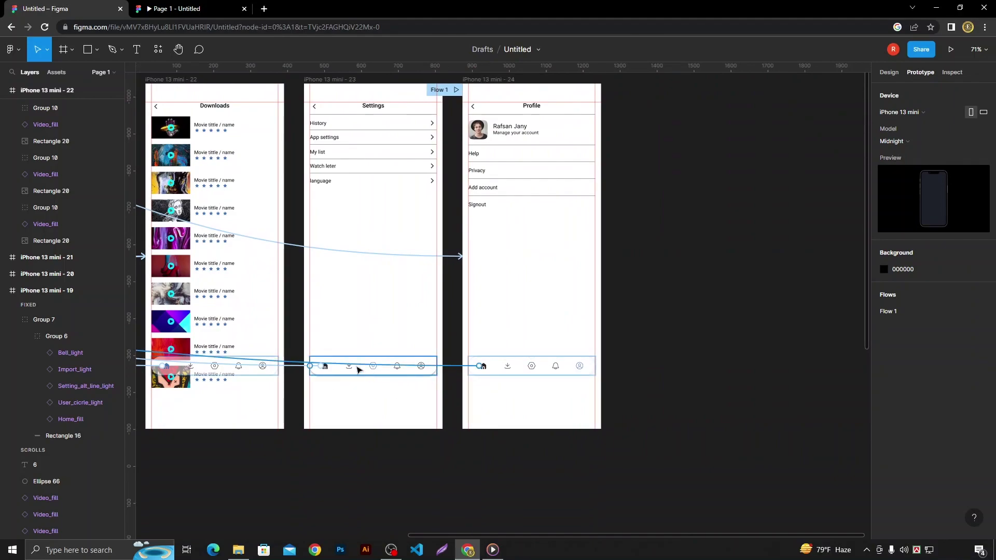
Link the Settings screen's download icon to the Downloads screen.
left_click(352, 369)
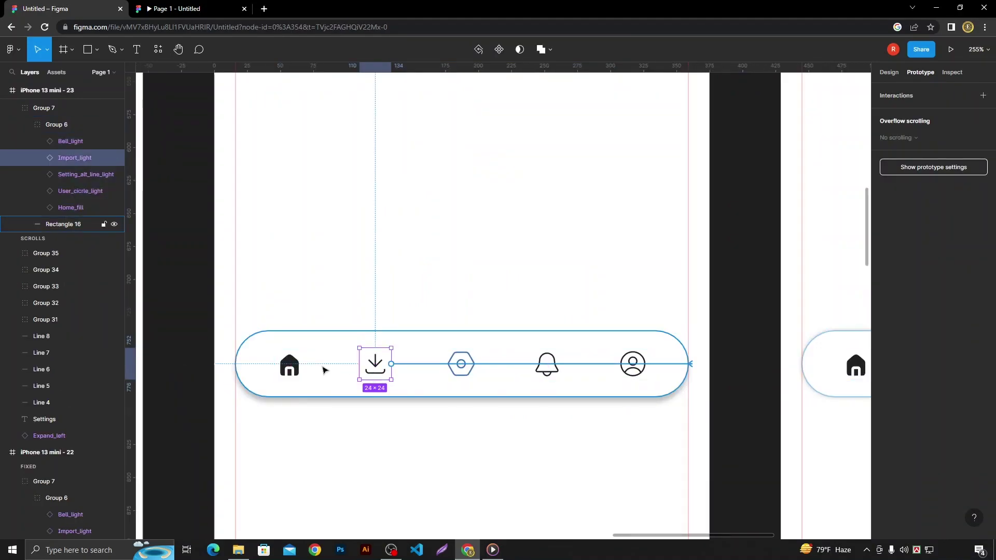
left_click_drag(358, 370, 287, 256)
scroll(546, 210, "up", 1)
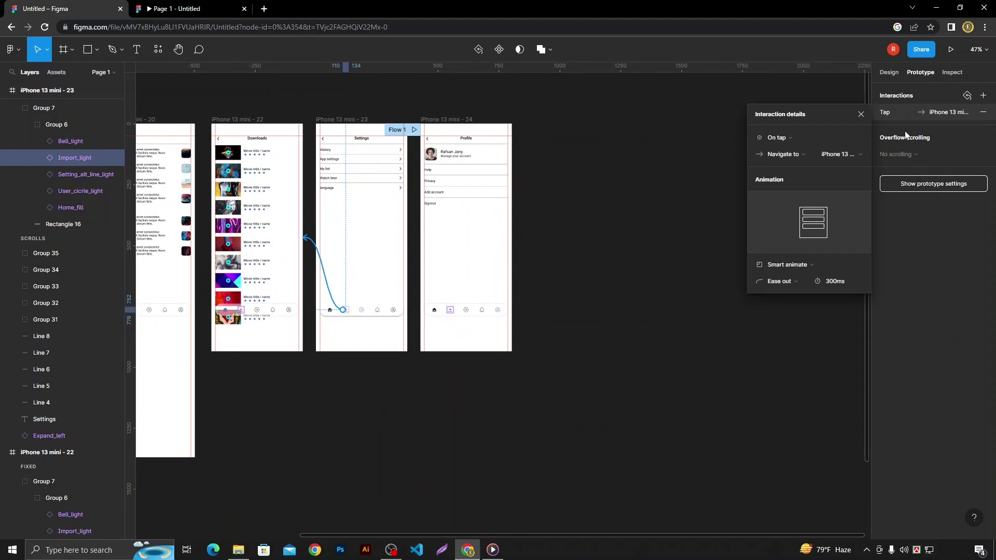
scroll(408, 308, "up", 5)
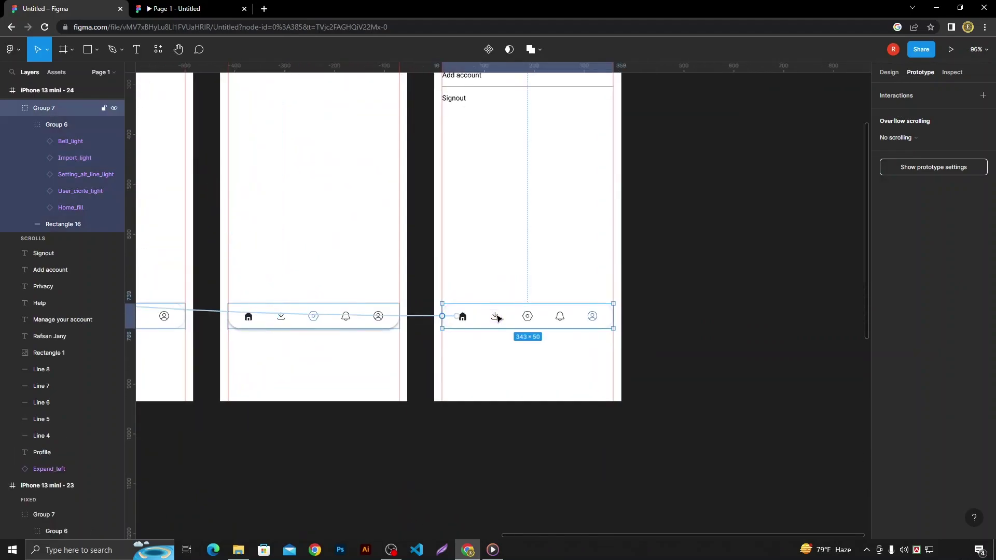
Remove the Profile download icon's stray tap interaction, link it to Downloads, and start the preview.
left_click(496, 316)
double_click(495, 315)
left_click_drag(496, 311, 278, 232)
scroll(406, 266, "down", 3)
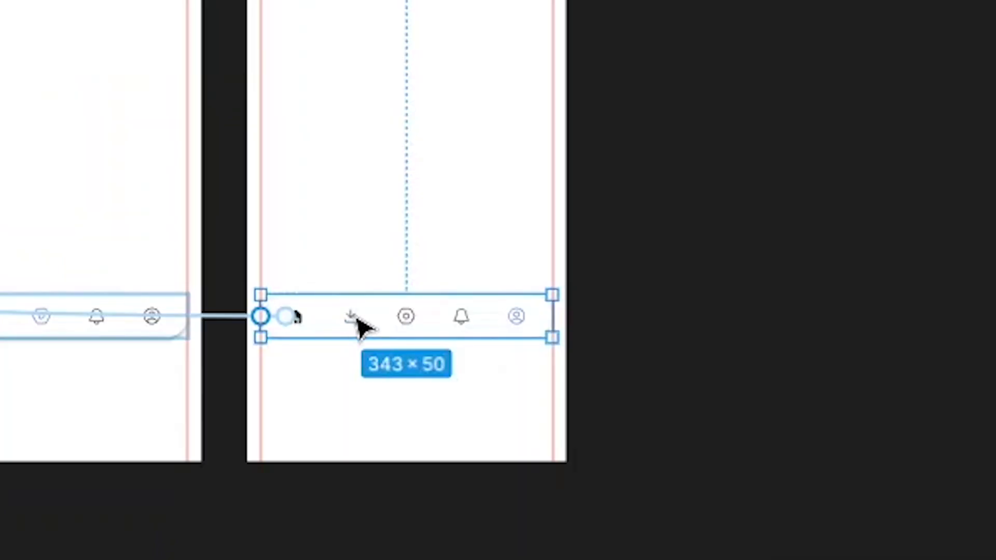
double_click(357, 326)
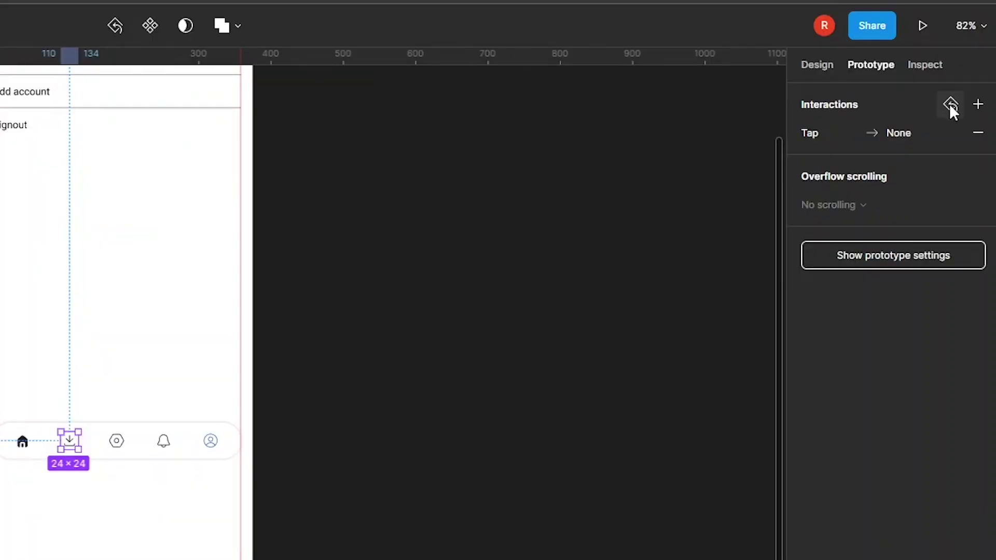
left_click(983, 112)
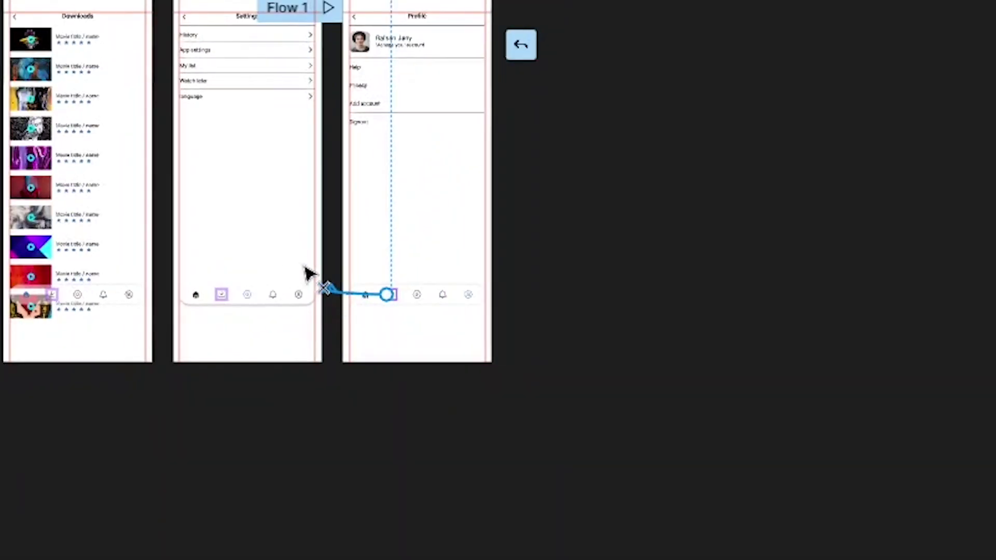
left_click_drag(367, 287, 109, 180)
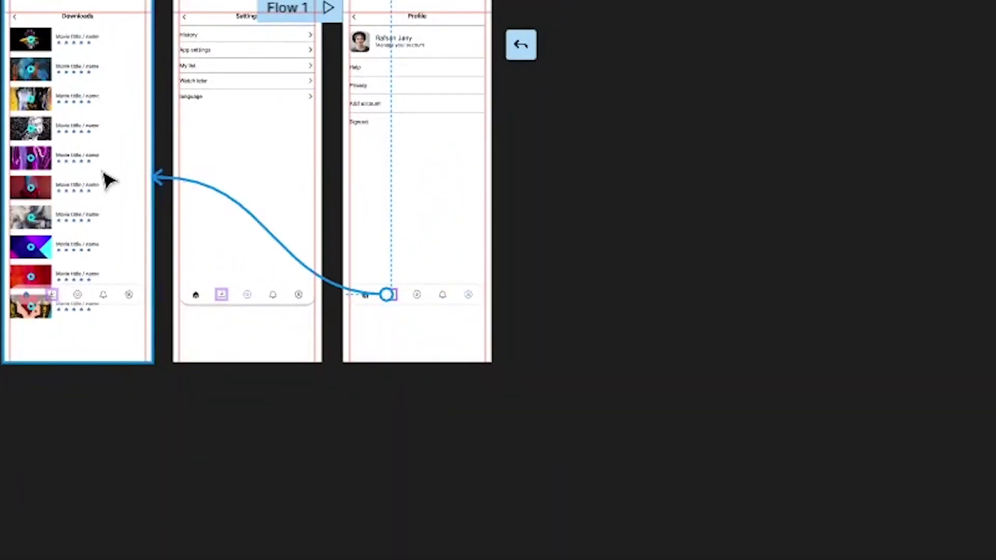
left_click(207, 6)
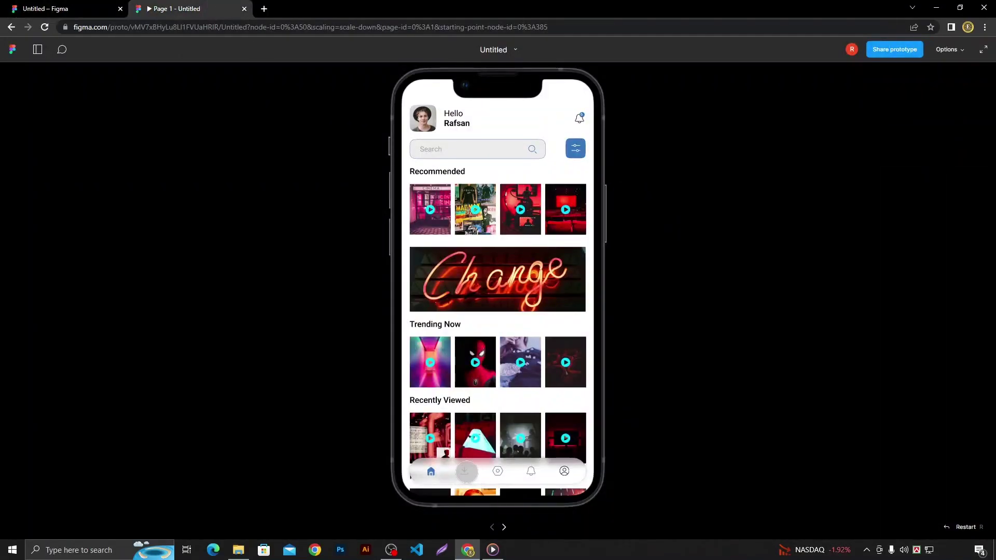
In preview, move Downloads → Home → Notifications → Home, then return to the design editor.
left_click(465, 470)
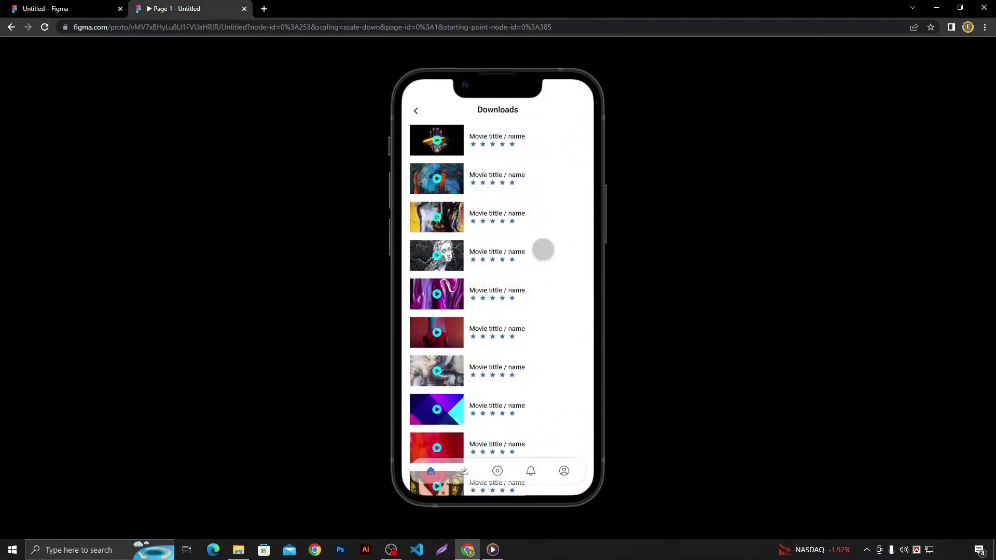
mouse_move(543, 249)
left_mouse_down()
mouse_move(482, 160)
mouse_move(529, 269)
left_mouse_up()
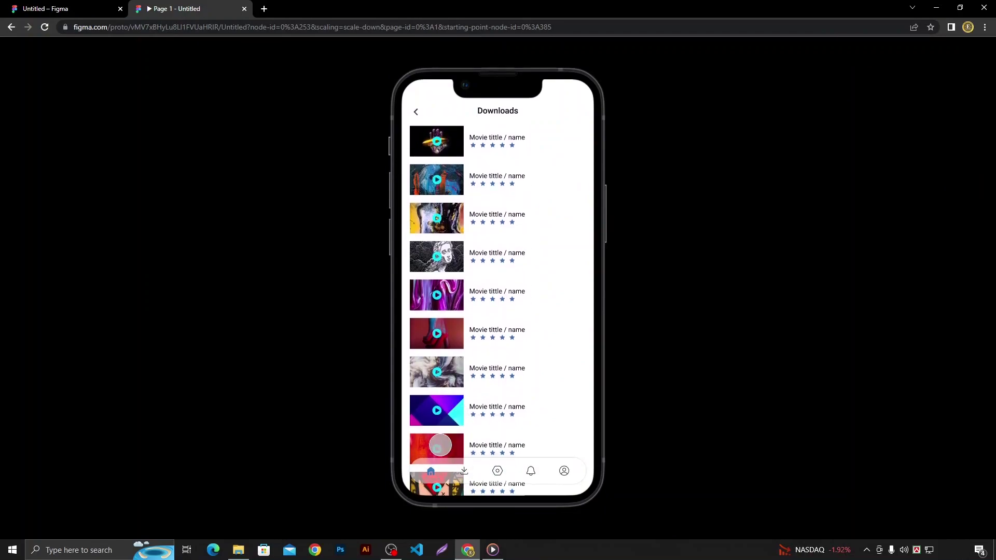
left_click(430, 471)
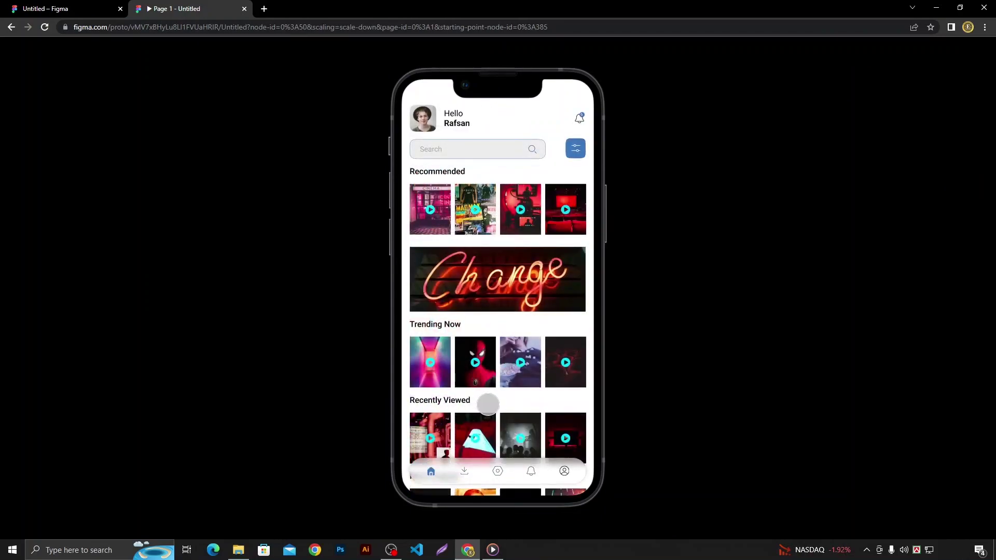
left_click_drag(487, 404, 534, 251)
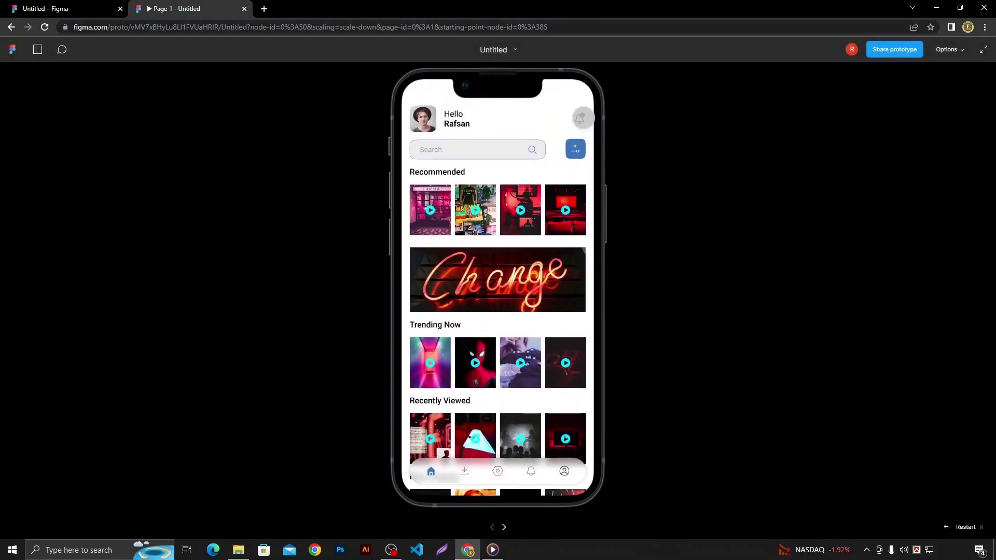
left_click(581, 117)
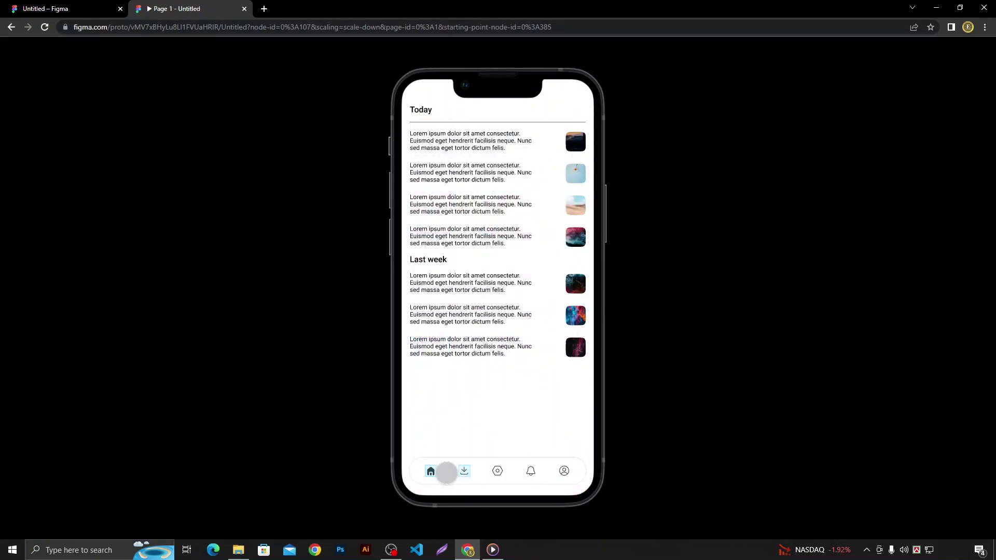
left_click(434, 472)
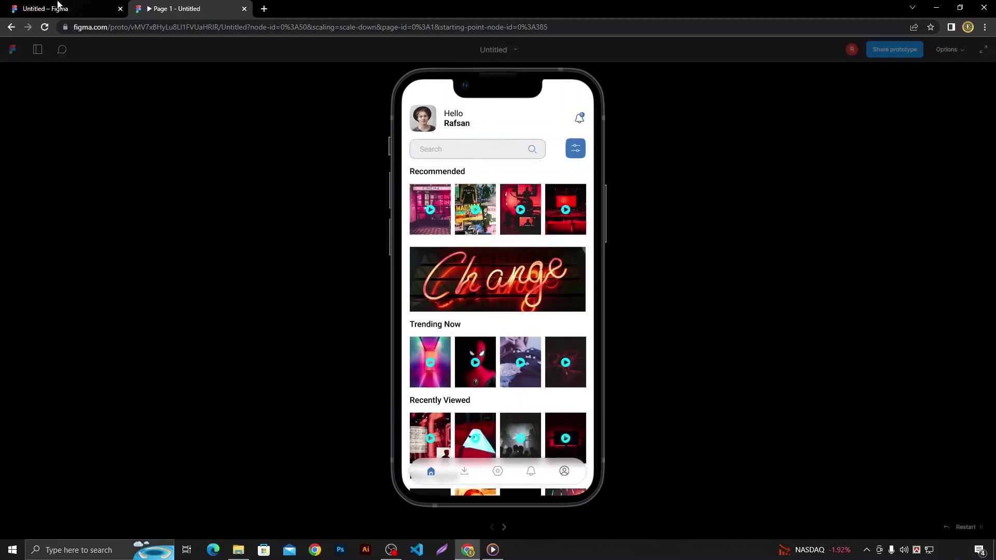
left_click(108, 11)
Select the home screen's nav settings icon and link it to the Settings screen.
left_click_drag(303, 365, 672, 293)
scroll(421, 227, "up", 3, "ctrl")
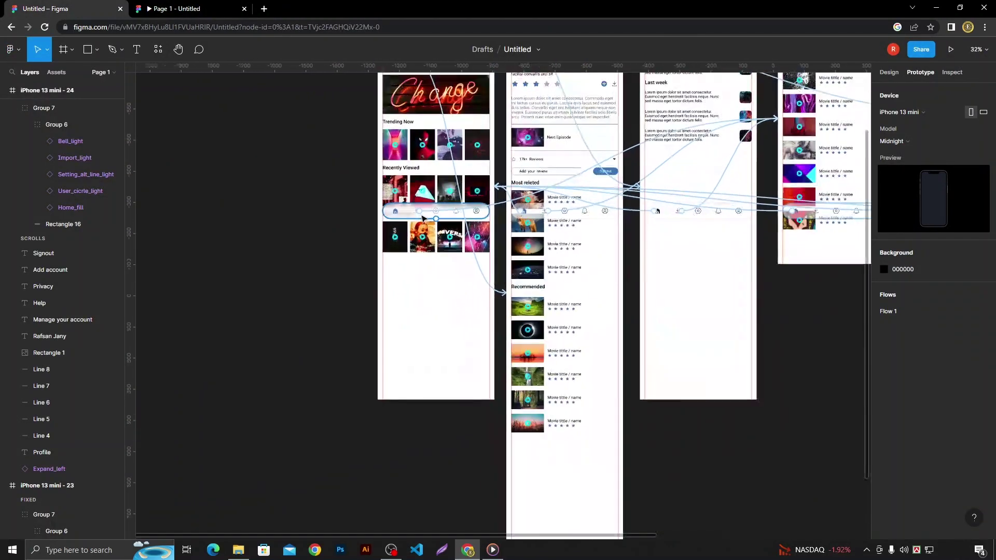
scroll(422, 228, "up", 4, "ctrl")
scroll(421, 227, "up", 2, "ctrl")
left_click(379, 334)
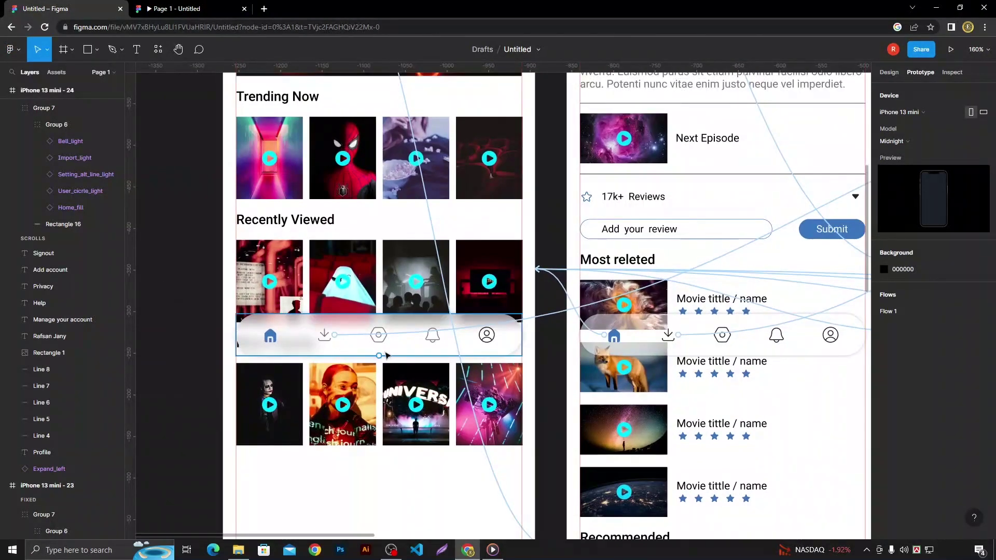
scroll(379, 334, "up", 3, "ctrl")
scroll(376, 332, "up", 2, "ctrl")
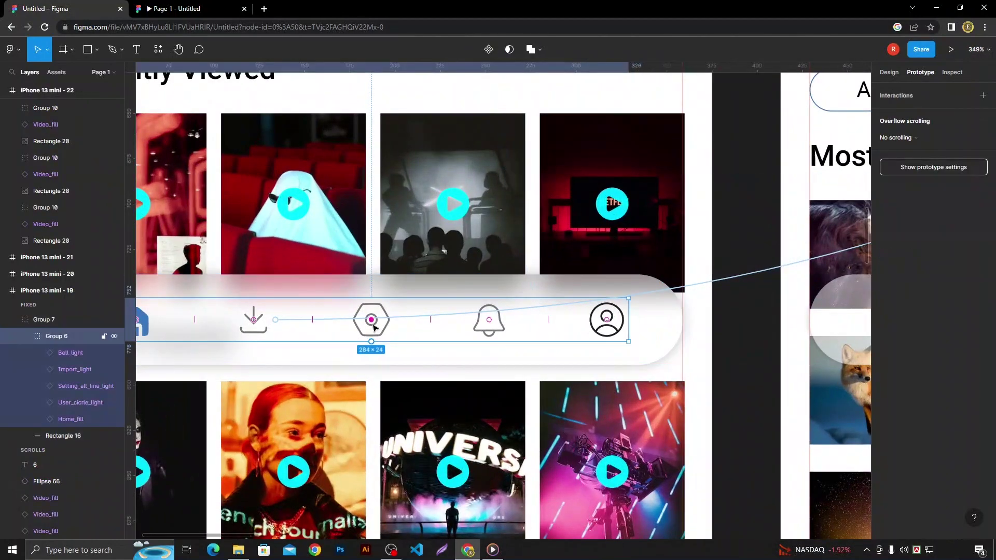
double_click(377, 329)
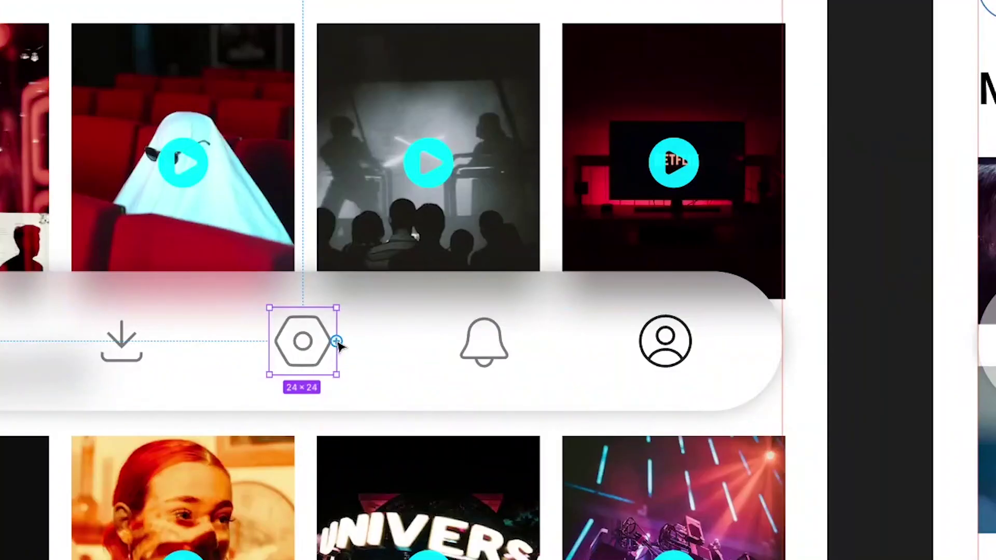
scroll(415, 352, "down", 3, "ctrl")
scroll(363, 358, "down", 3, "ctrl")
scroll(350, 373, "down", 3, "ctrl")
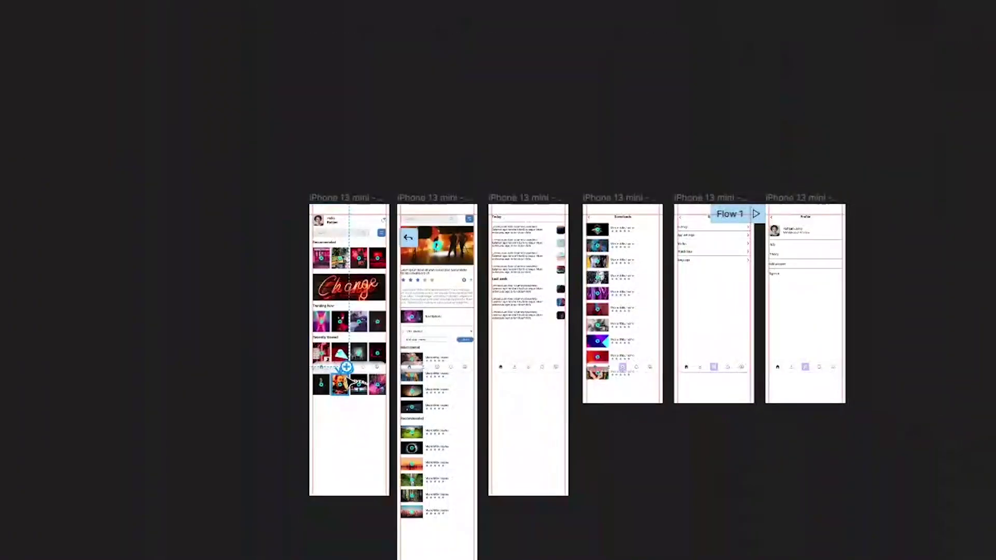
left_click_drag(347, 367, 721, 349)
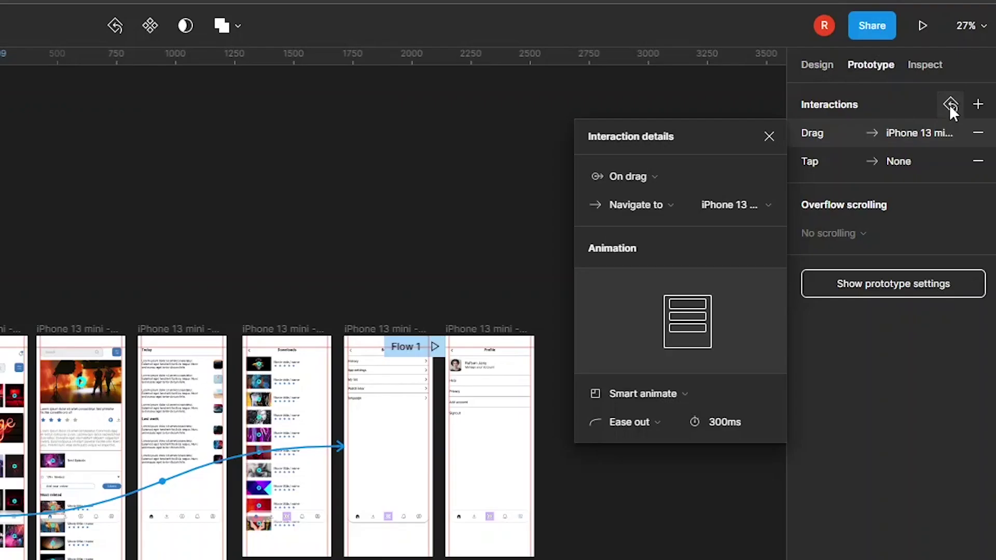
Clear the settings icon's wrongly added interactions and relink it to Settings.
left_click(968, 98)
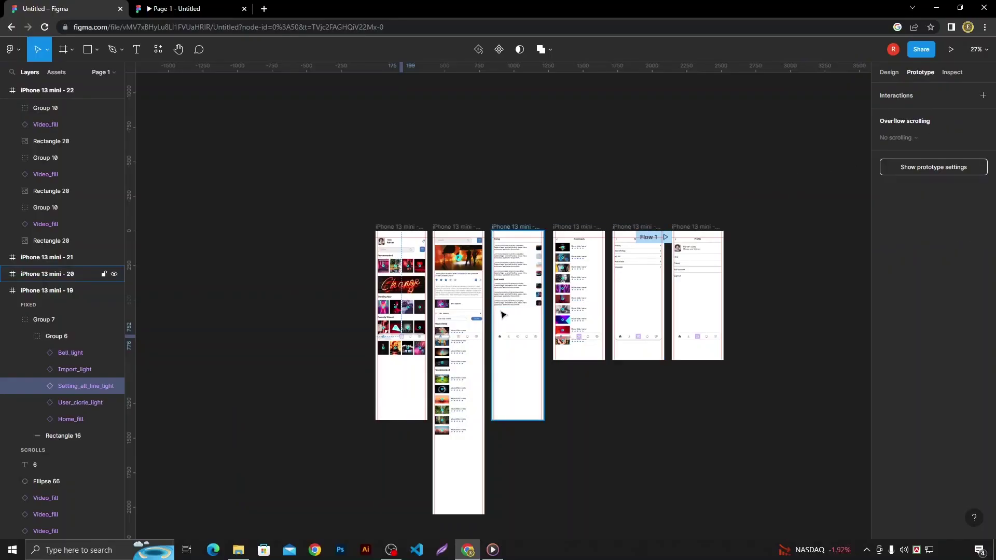
scroll(500, 339, "up", 5)
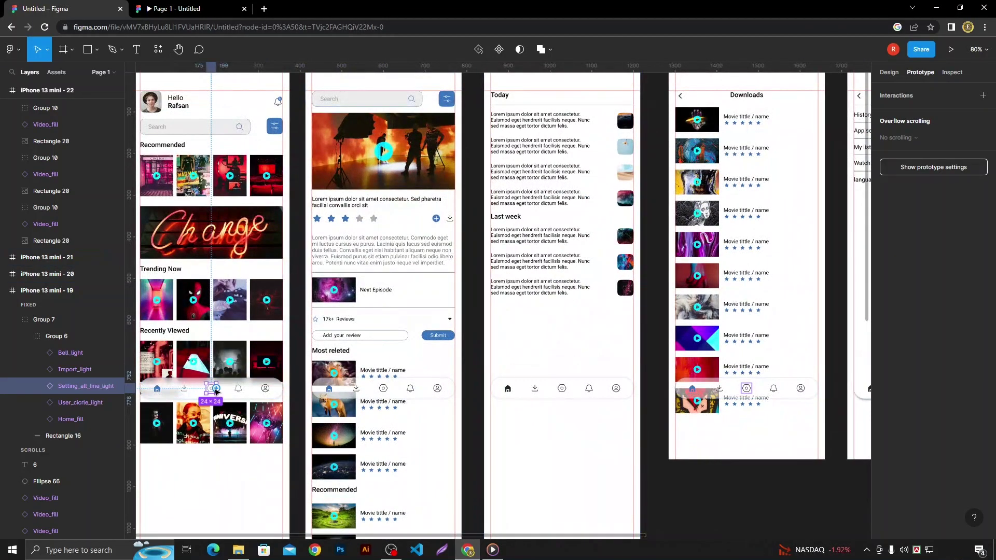
mouse_move(218, 388)
left_mouse_down()
mouse_move(353, 373)
mouse_move(621, 287)
left_mouse_up()
scroll(312, 368, "down", 5)
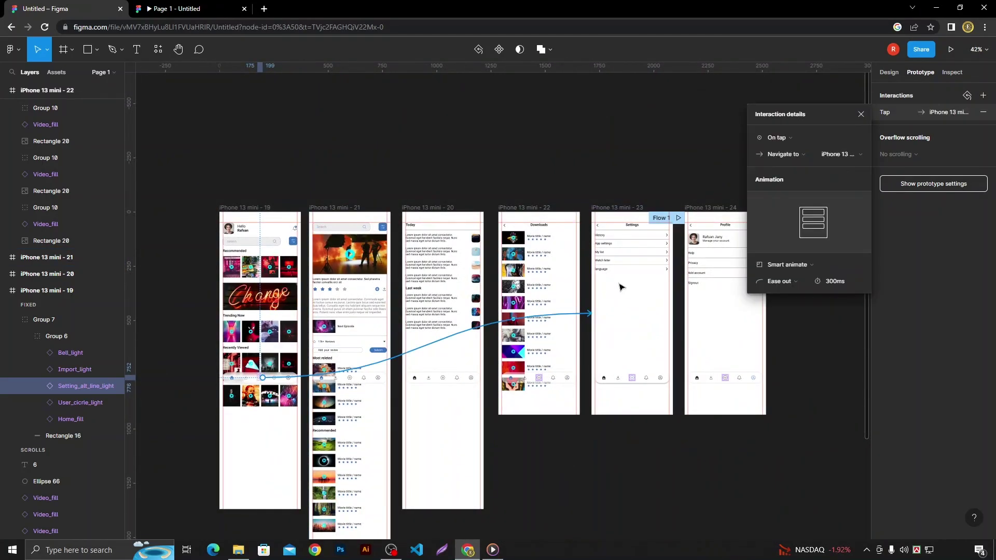
key("Escape")
Link another screen's settings icon to Settings and inspect the Downloads screen's settings icon.
scroll(316, 392, "up", 5)
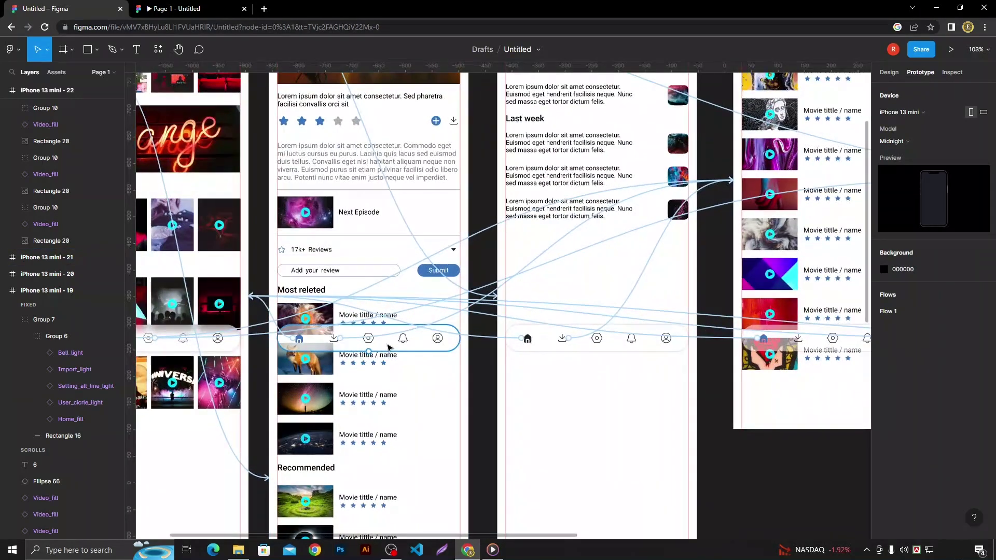
scroll(316, 369, "down", 1)
left_click_drag(316, 369, 506, 313)
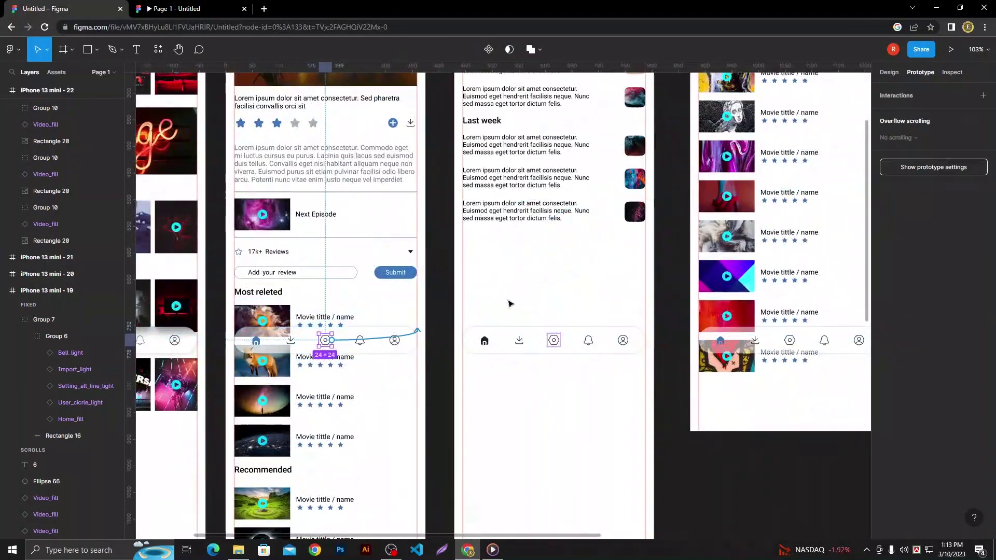
scroll(506, 313, "down", 5)
scroll(506, 313, "up", 4)
scroll(471, 270, "down", 3)
scroll(471, 270, "up", 5)
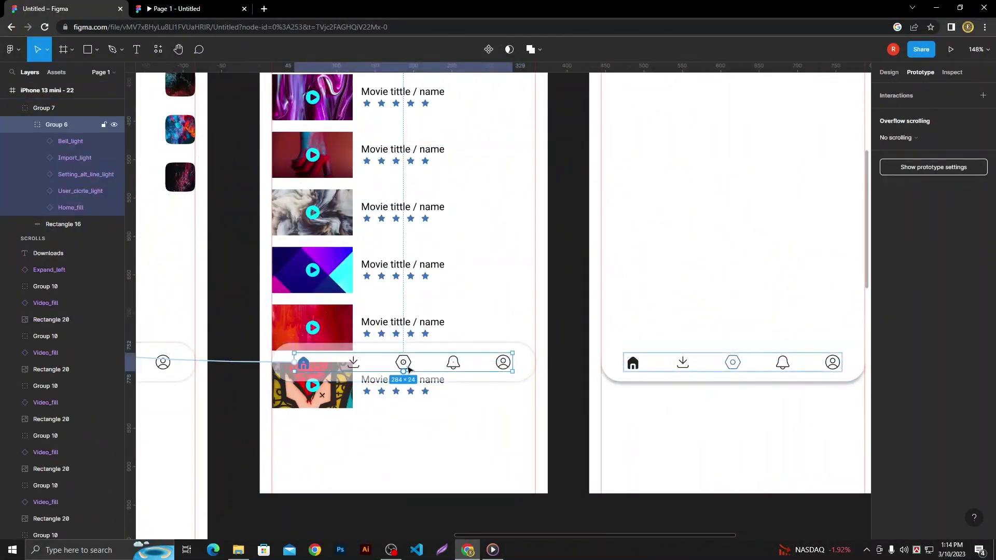
left_click(403, 360)
scroll(569, 181, "down", 5)
left_click(655, 264)
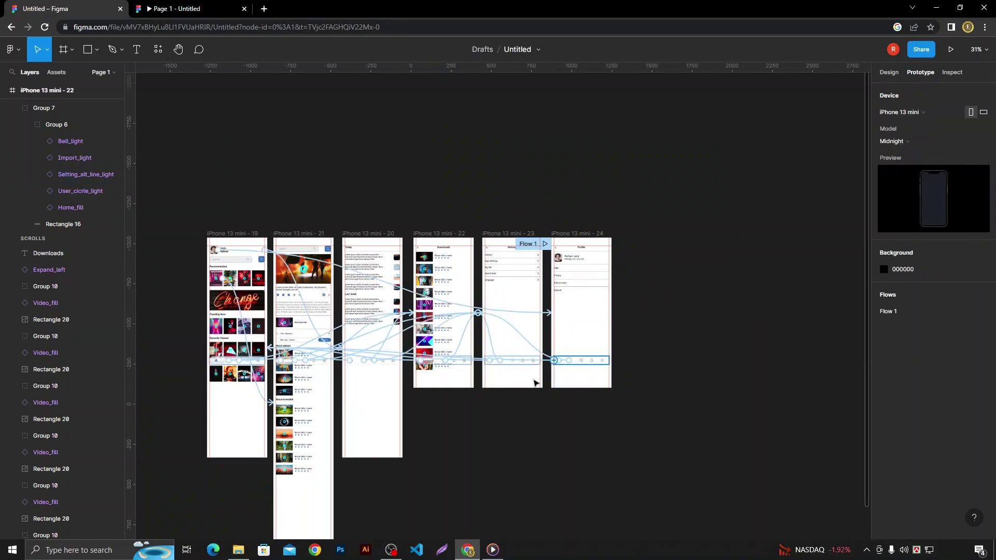
scroll(597, 311, "up", 3)
scroll(648, 301, "up", 3)
Clear the Profile screen's settings icon interactions and link it to the Settings screen.
left_click(668, 317)
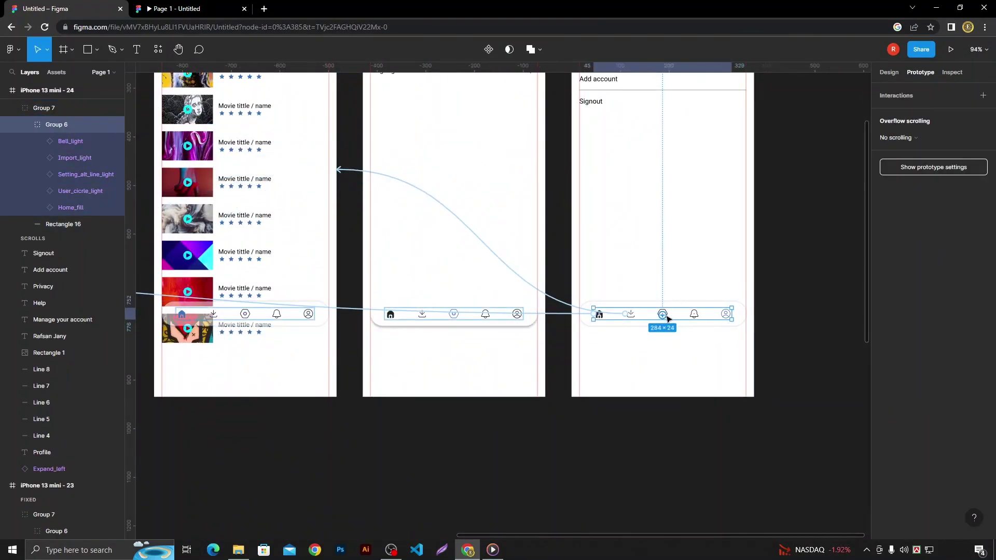
scroll(668, 317, "up", 5)
double_click(671, 316)
left_click(901, 113)
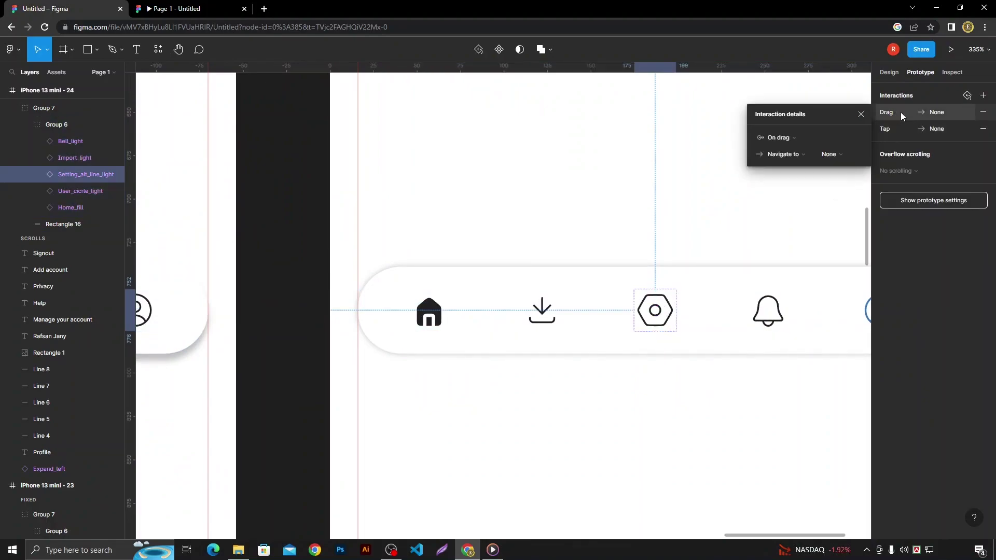
left_click(968, 97)
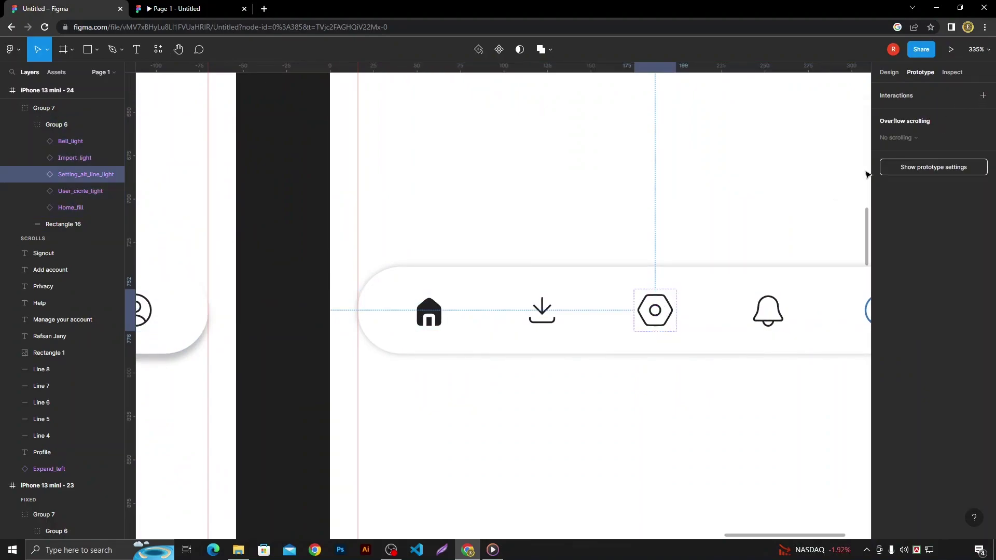
mouse_move(634, 310)
left_mouse_down()
mouse_move(517, 260)
mouse_move(431, 241)
left_mouse_up()
scroll(596, 309, "down", 5)
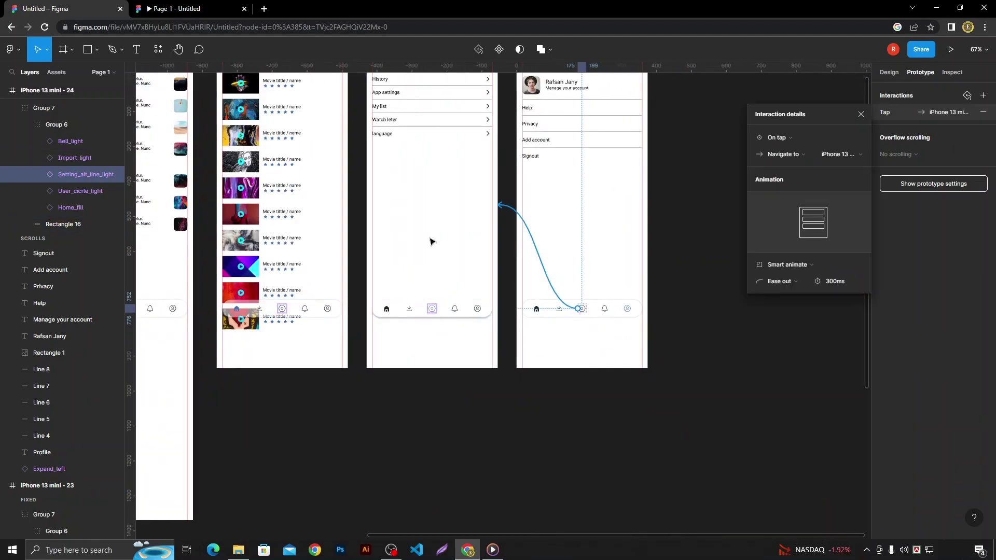
left_click(516, 439)
In preview, open Settings and Downloads from the nav bar, scroll them, return Home, then exit.
left_click(951, 49)
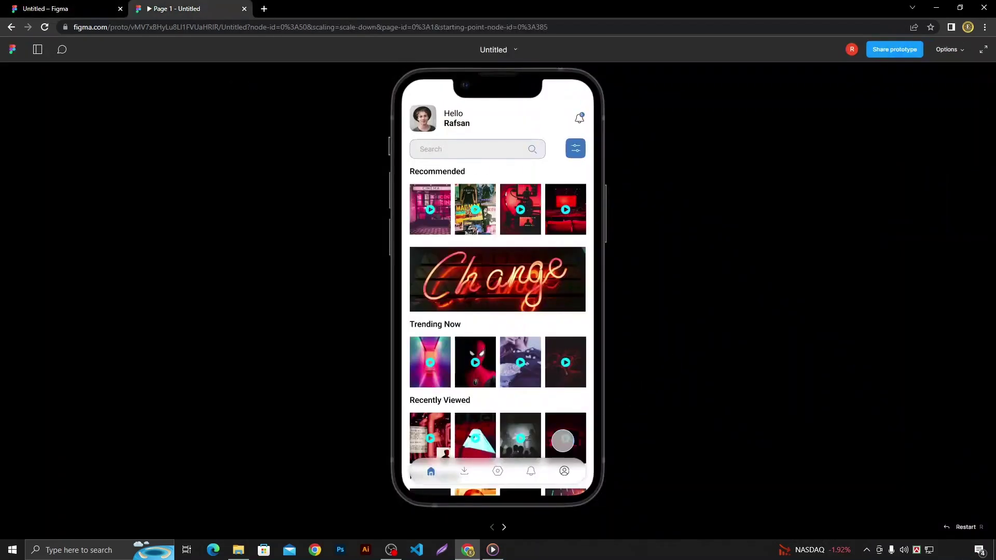
left_click(498, 470)
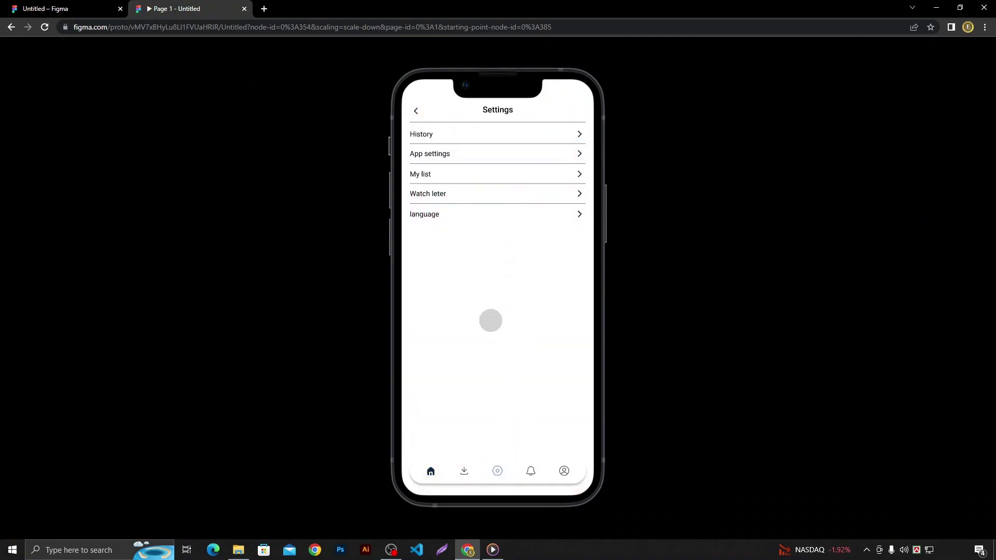
mouse_move(491, 320)
left_mouse_down()
mouse_move(536, 456)
mouse_move(540, 373)
mouse_move(522, 305)
mouse_move(478, 478)
left_mouse_up()
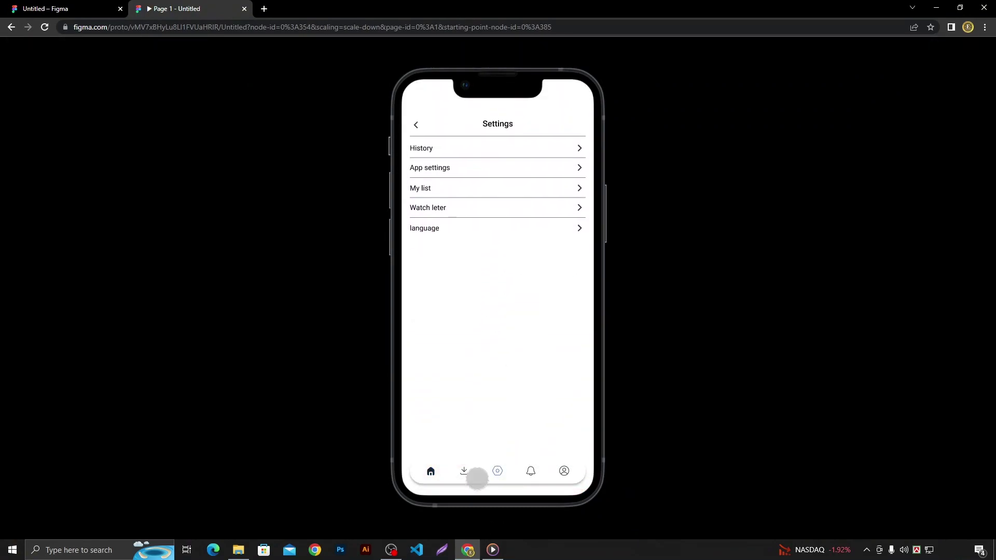
left_click(464, 471)
mouse_move(467, 358)
left_mouse_down()
mouse_move(513, 229)
mouse_move(491, 234)
left_mouse_up()
left_click(431, 473)
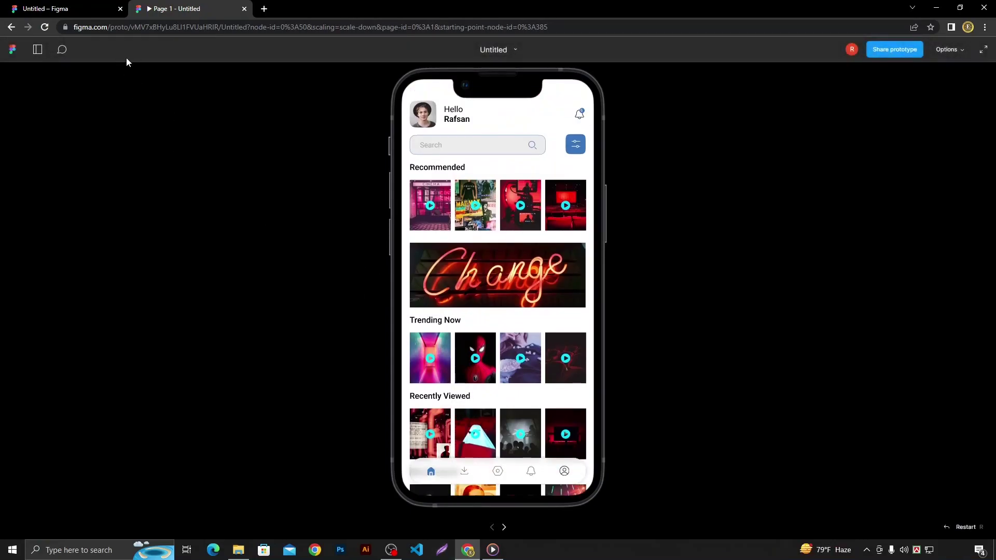
left_click(81, 4)
Link the bell icons on the home and movie detail screens to the Notifications screen.
scroll(433, 413, "down", 3)
scroll(434, 409, "up", 3)
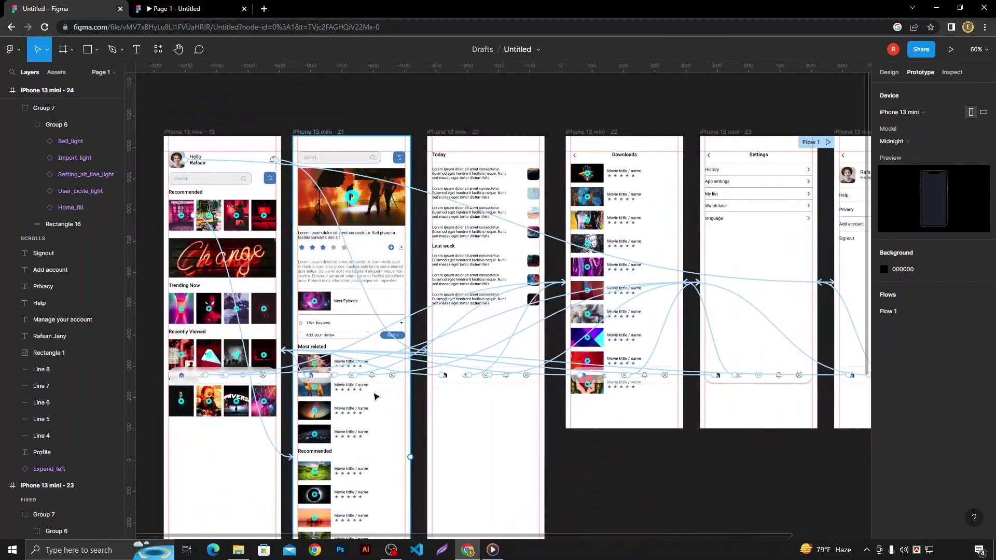
scroll(437, 407, "up", 3)
scroll(438, 405, "up", 2)
scroll(439, 406, "up", 3)
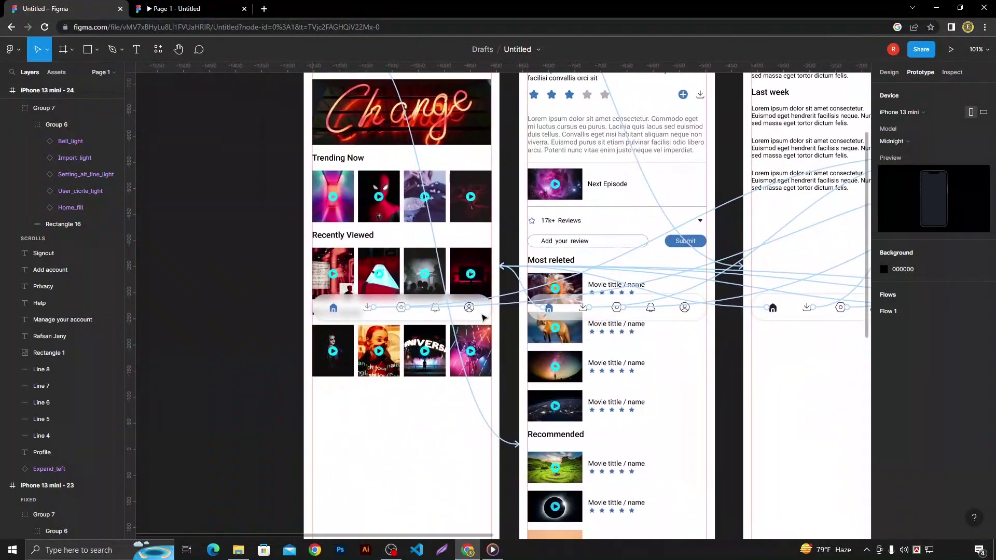
scroll(429, 304, "up", 5)
scroll(462, 322, "up", 3)
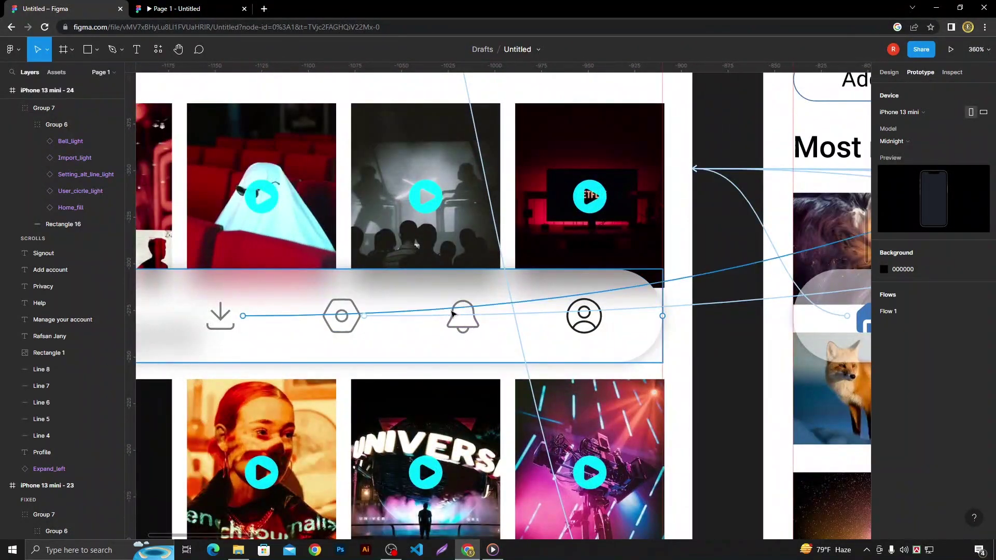
left_click(240, 190)
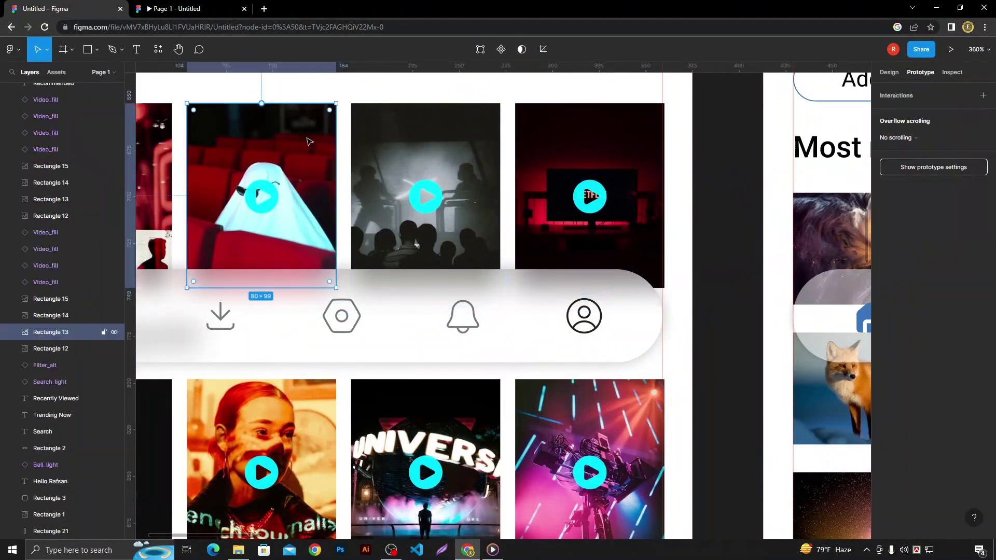
left_click(462, 314, "ctrl")
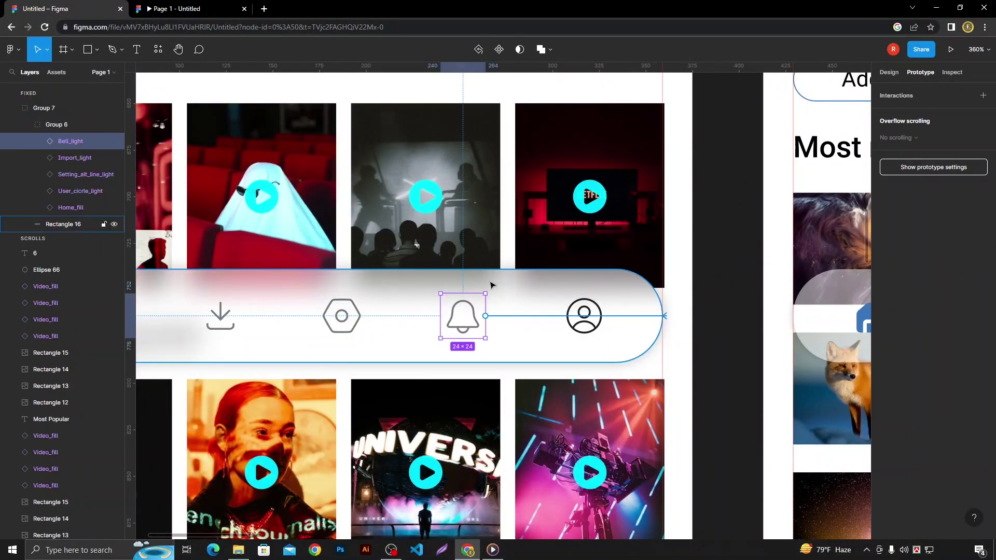
scroll(491, 285, "down", 5)
scroll(491, 285, "down", 5)
left_click_drag(489, 288, 669, 273)
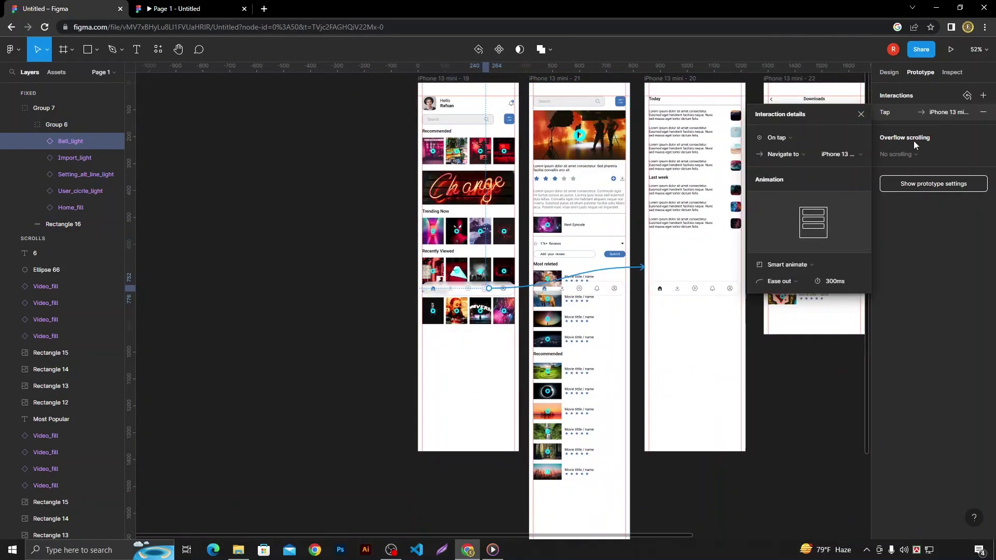
scroll(690, 291, "up", 5)
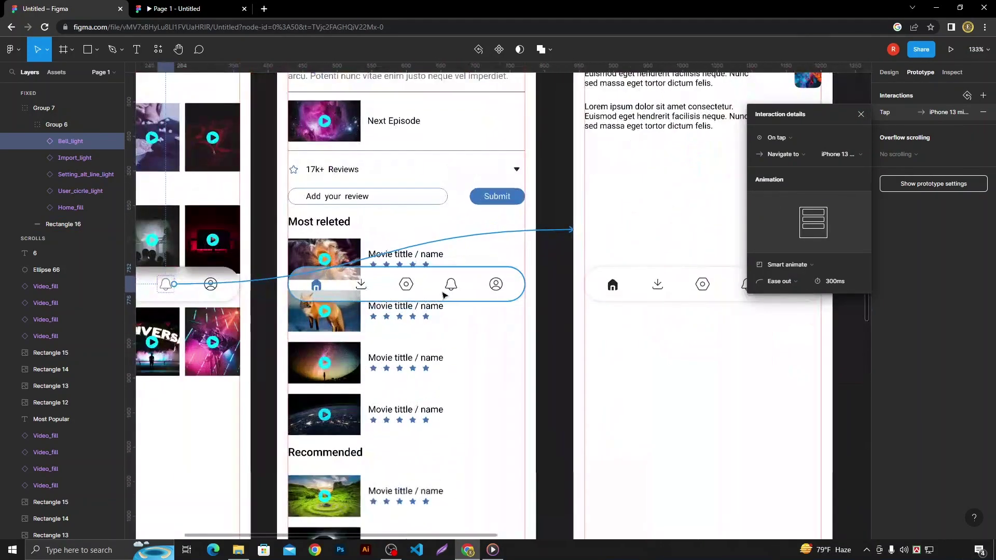
left_click(450, 289)
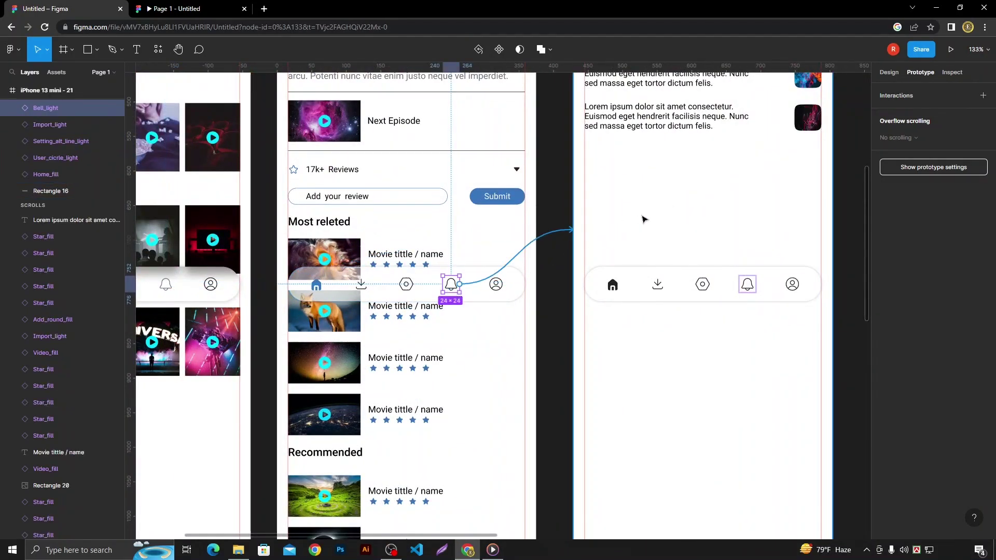
left_click_drag(520, 281, 643, 220)
Link the bell icons on the Downloads, Settings and Profile screens to Notifications.
scroll(630, 244, "right", 10)
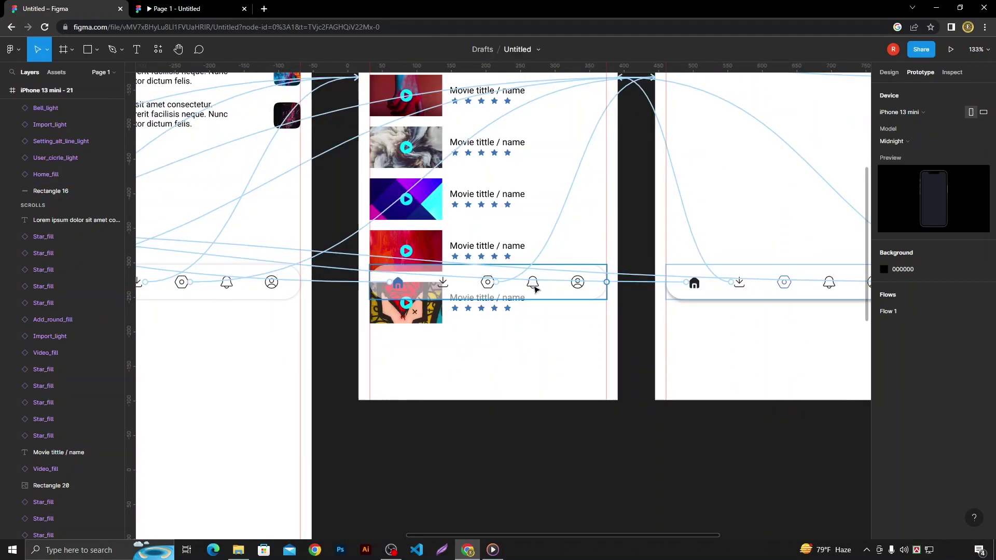
left_click(533, 282)
left_click_drag(535, 290, 293, 239)
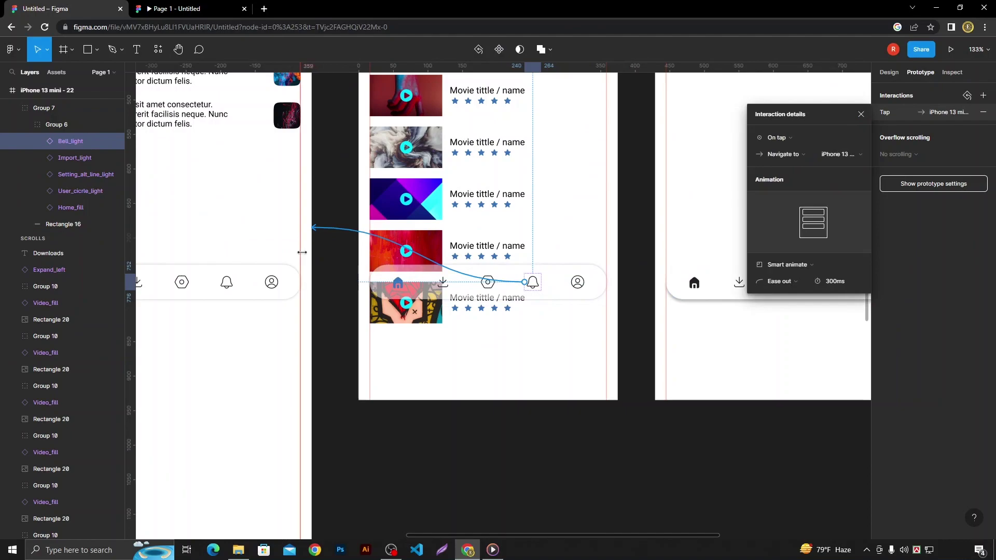
left_click(622, 422)
scroll(597, 363, "right", 5)
left_click(580, 292)
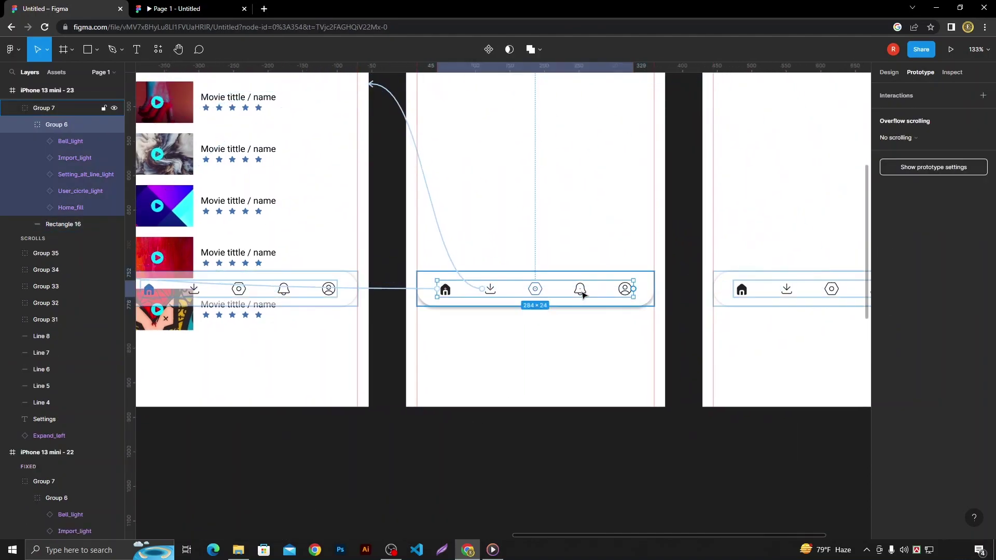
double_click(581, 290)
scroll(467, 270, "down", 5)
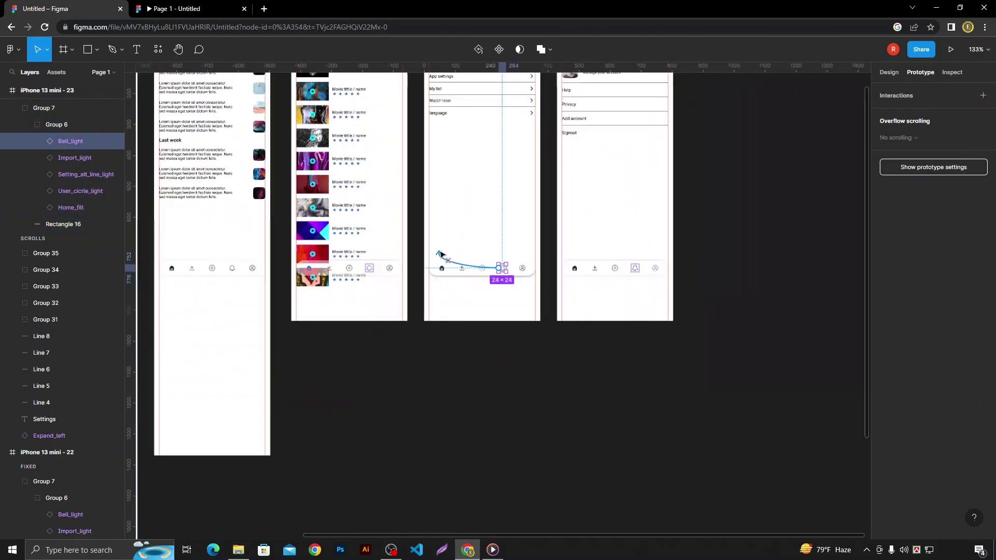
left_click_drag(499, 287, 327, 247)
left_click(652, 356)
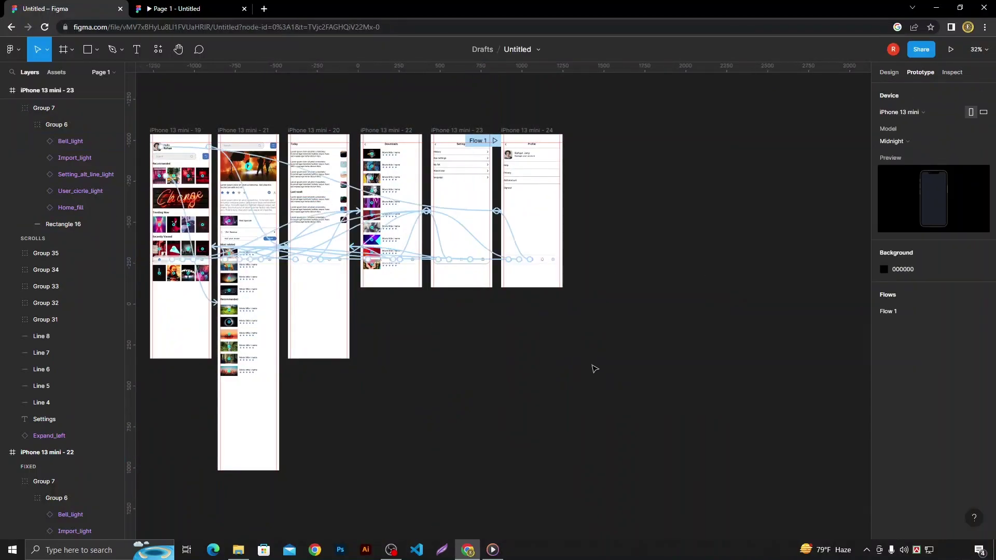
scroll(594, 369, "up", 5)
left_click(605, 259)
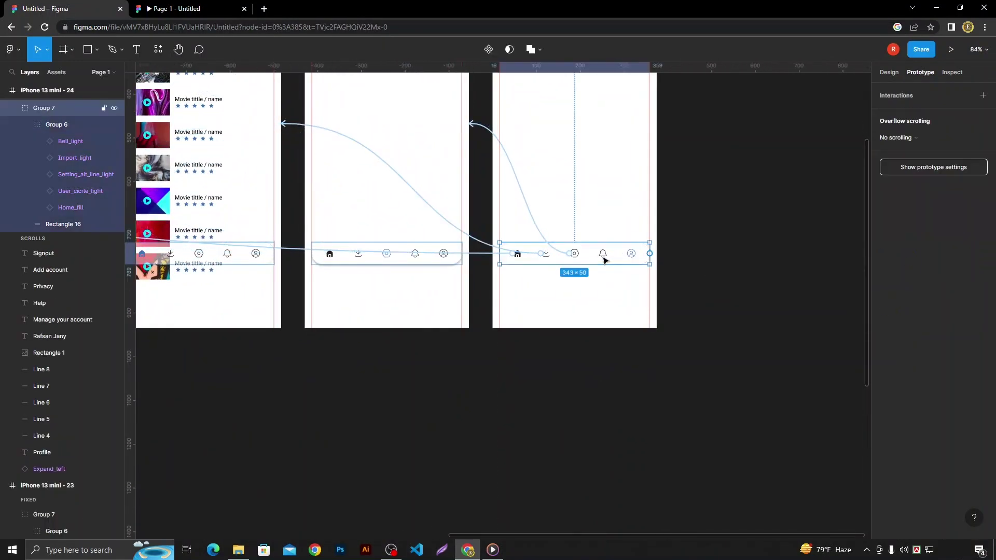
double_click(604, 259)
scroll(501, 262, "down", 4)
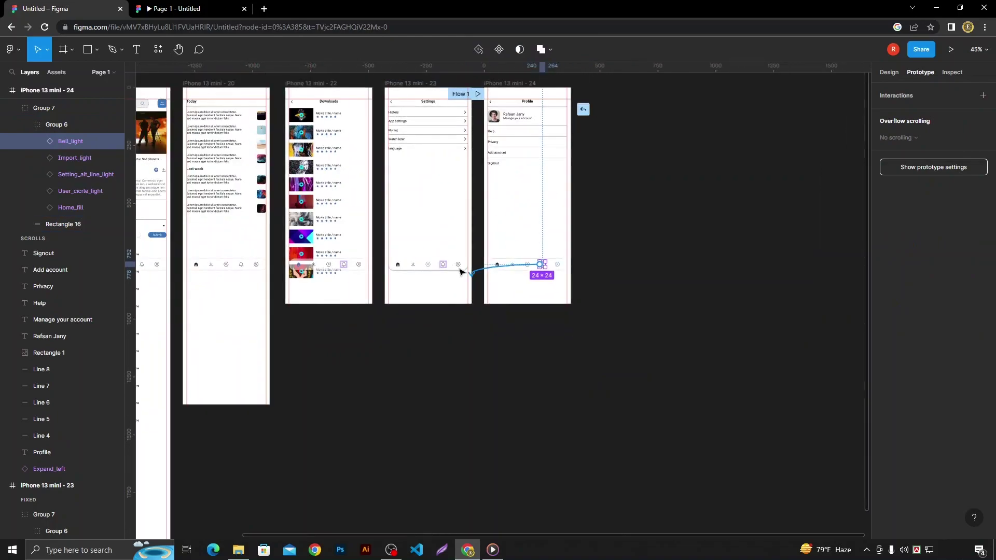
left_click_drag(417, 403, 702, 384)
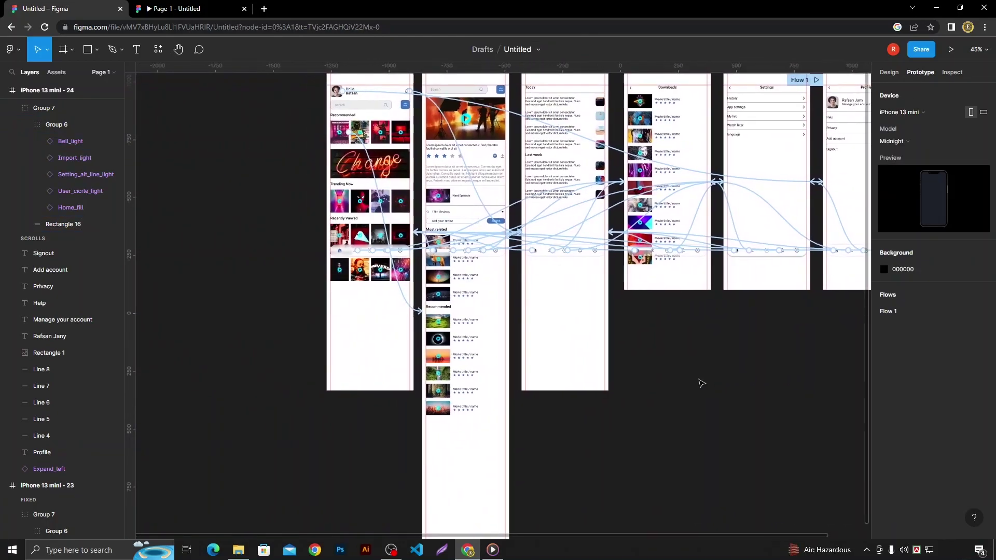
scroll(418, 270, "up", 5)
scroll(410, 260, "up", 3)
scroll(392, 247, "up", 2)
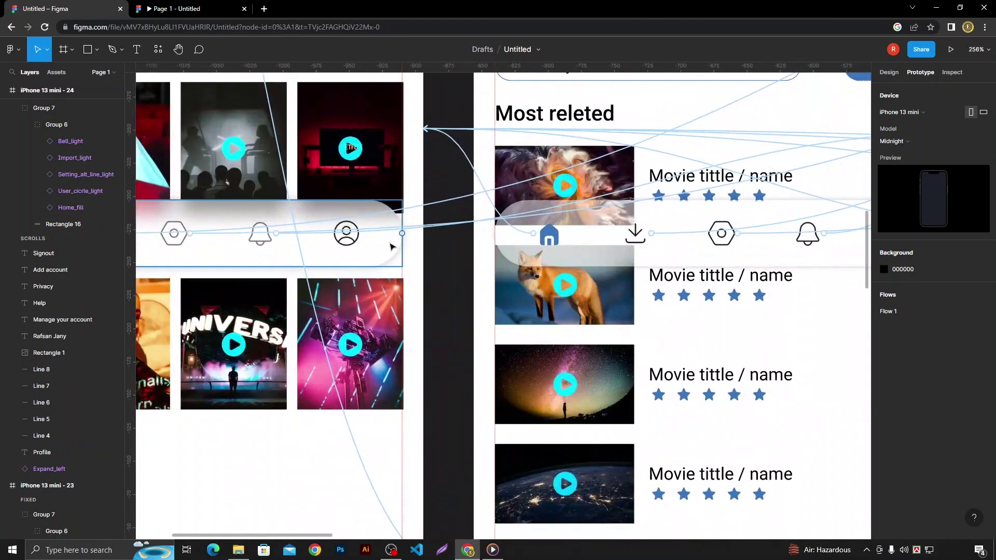
Link the profile icons on the home and movie detail screens to the Profile screen.
double_click(357, 244)
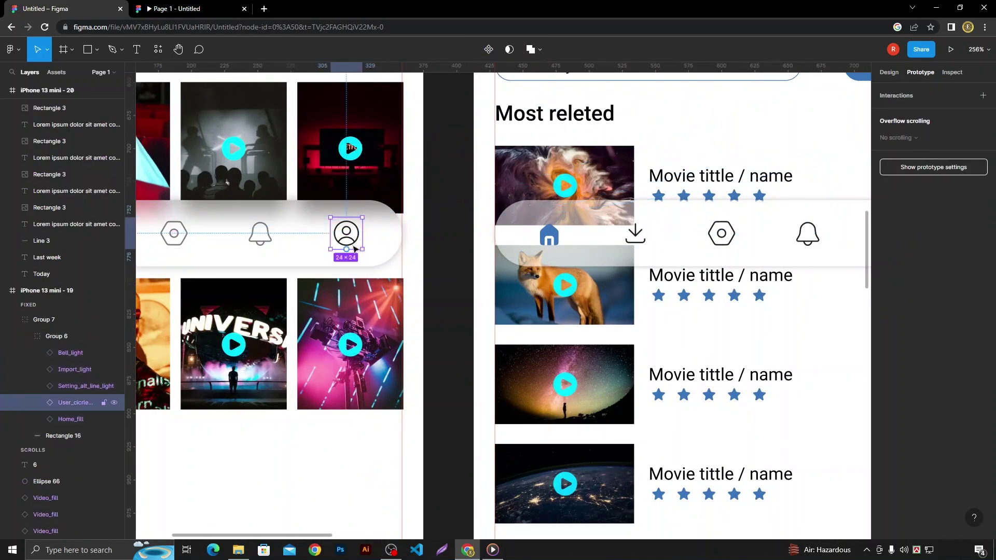
left_click_drag(362, 234, 456, 230)
scroll(441, 259, "down", 5)
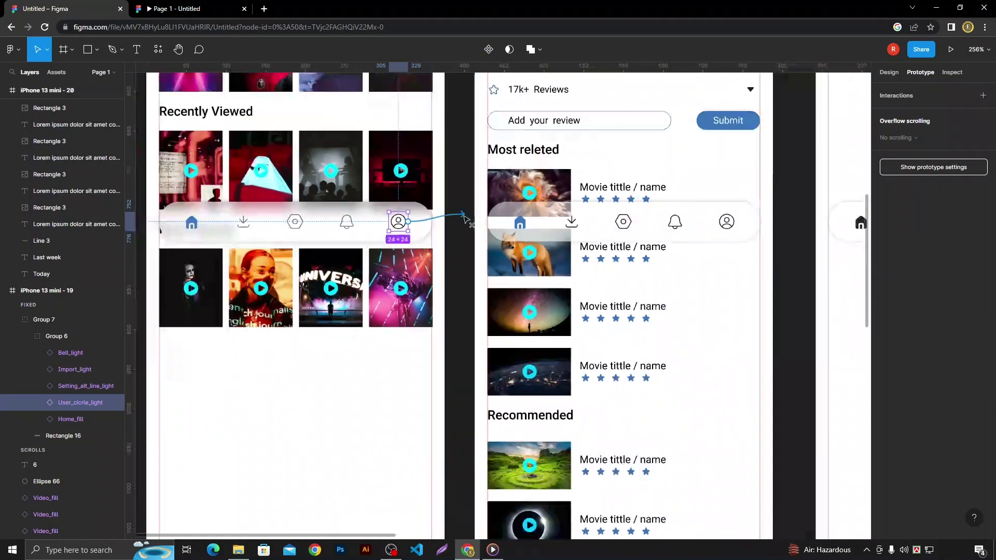
scroll(457, 229, "down", 4)
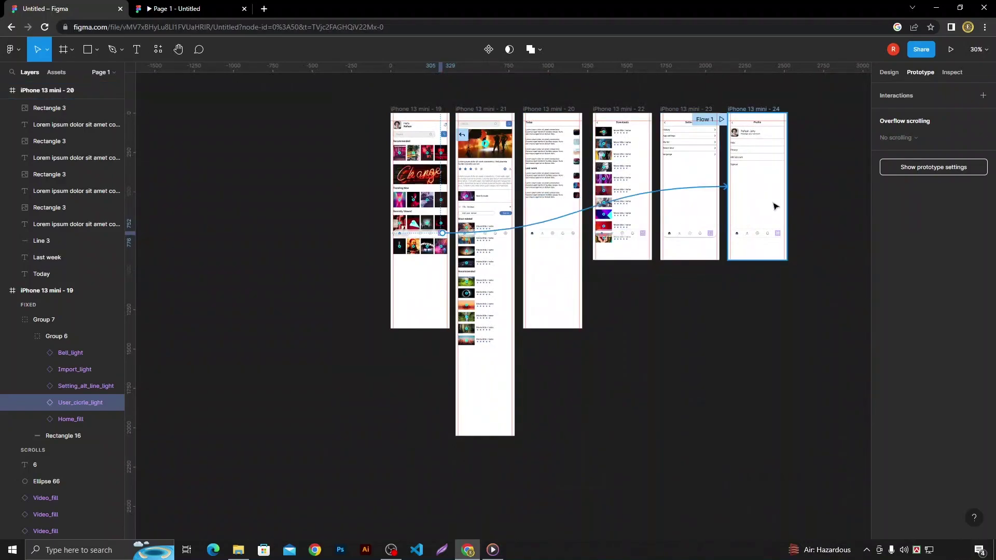
left_click_drag(456, 229, 772, 206)
scroll(710, 311, "up", 5)
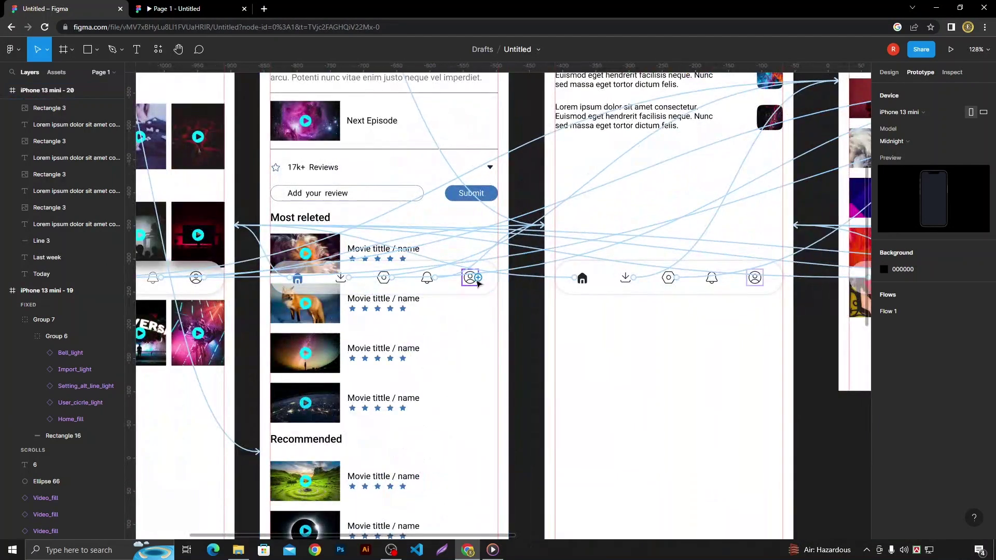
scroll(561, 329, "down", 5)
scroll(581, 328, "down", 3)
scroll(581, 328, "down", 4)
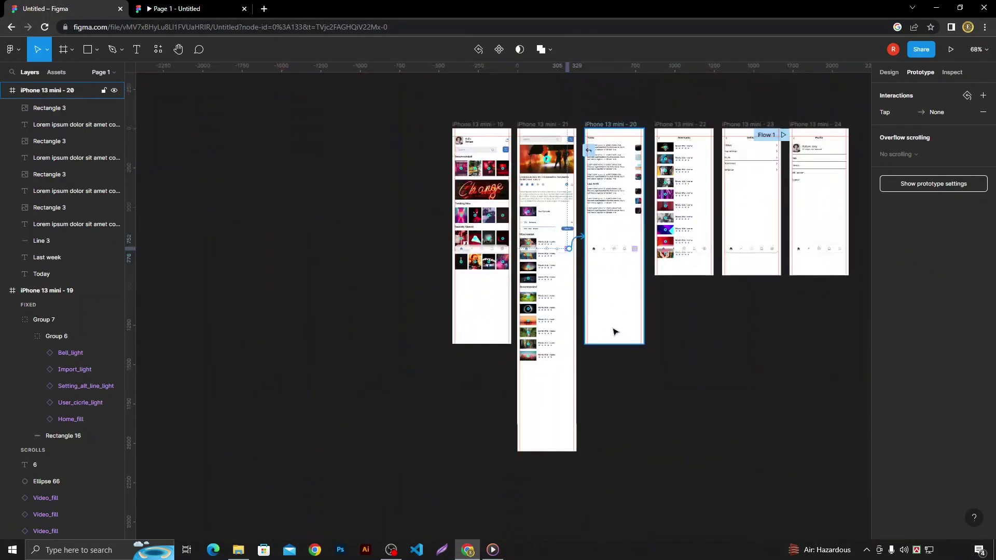
scroll(675, 311, "down", 2)
left_click_drag(723, 285, 722, 285)
scroll(690, 277, "up", 3)
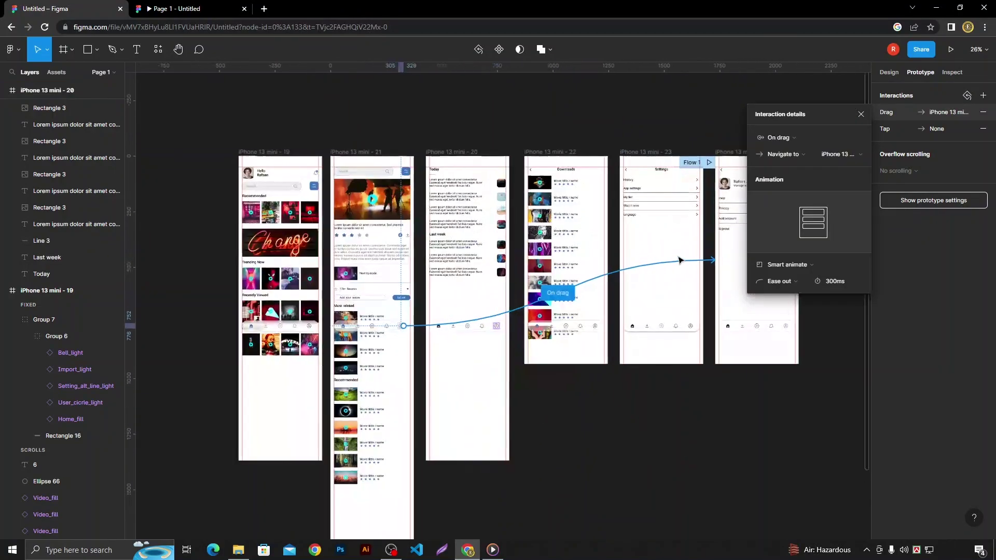
scroll(690, 277, "up", 2)
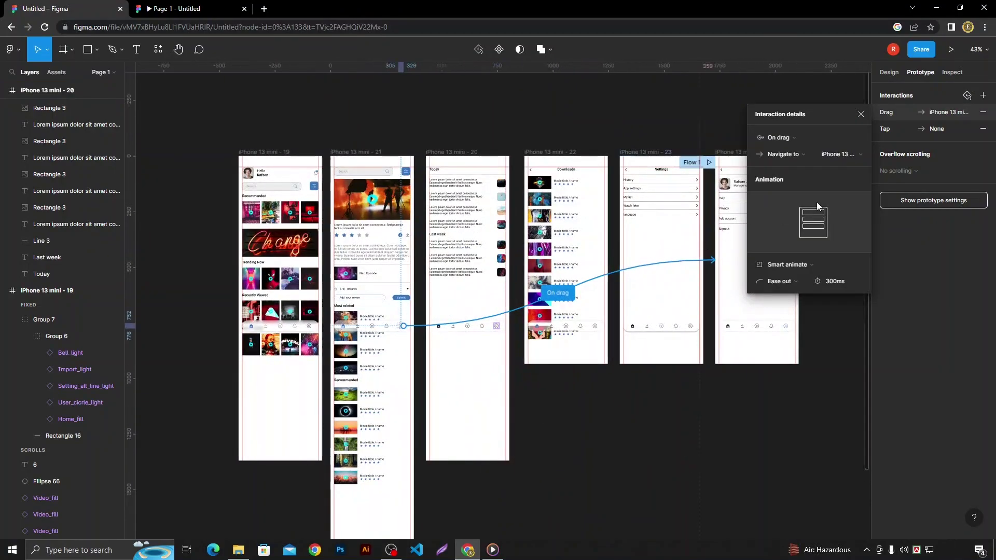
Clear old interactions and link the remaining profile icons, including Settings, to the Profile screen.
left_click(969, 97)
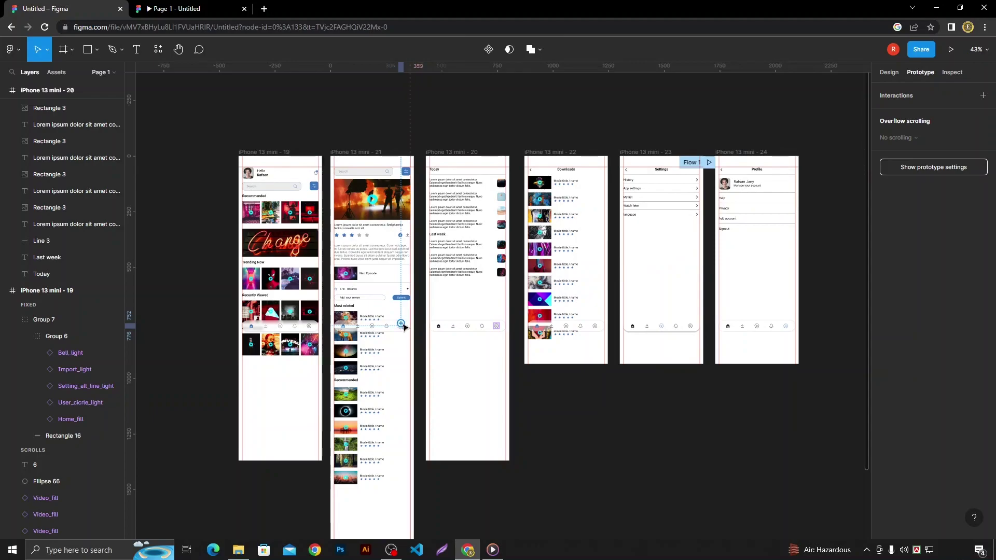
left_click_drag(405, 327, 743, 263)
scroll(652, 335, "up", 3)
scroll(652, 334, "up", 3)
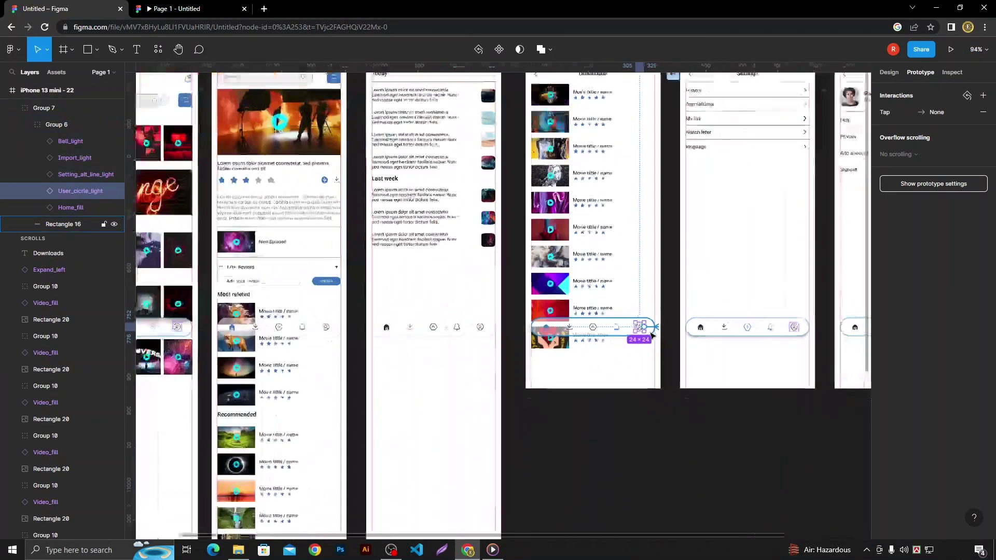
left_click(571, 366)
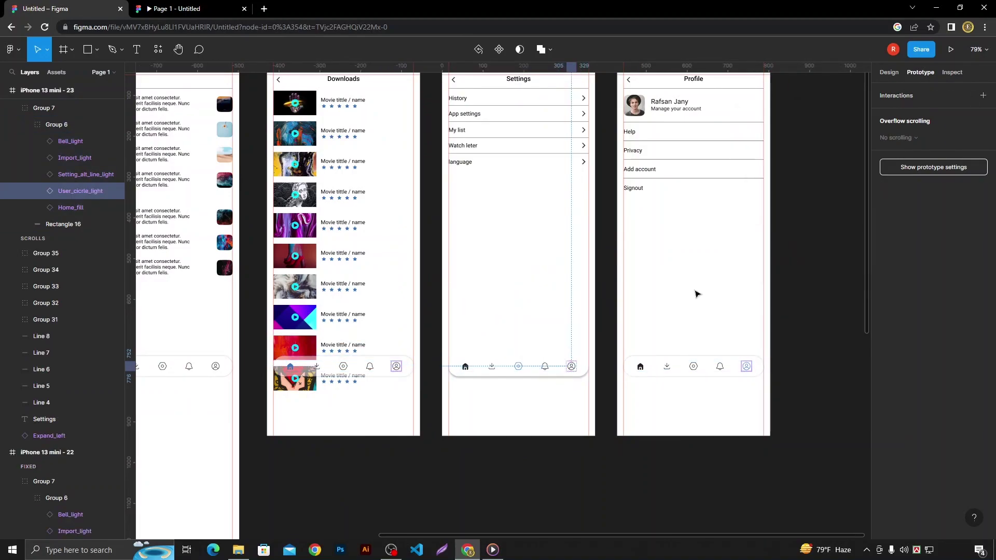
left_click_drag(575, 366, 696, 294)
left_click(800, 362)
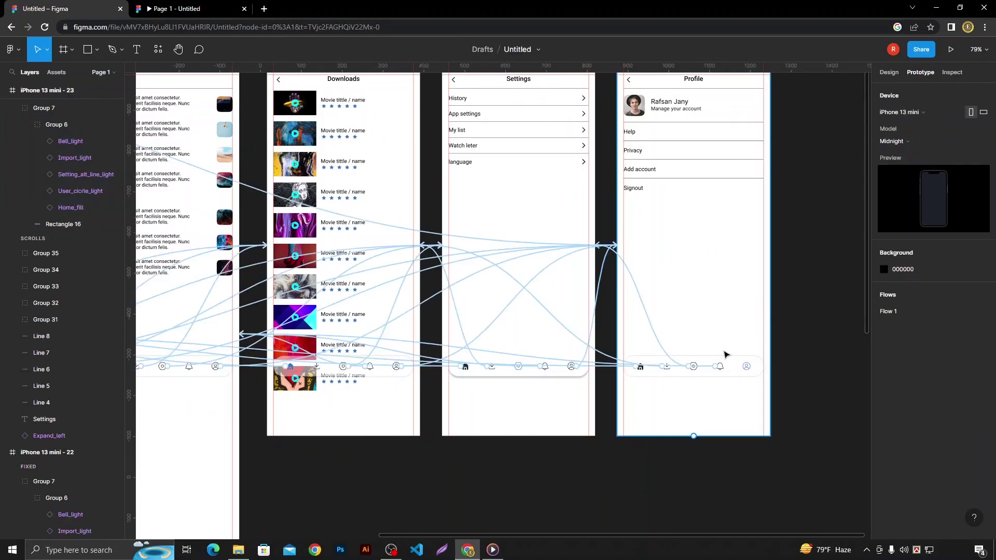
scroll(711, 312, "down", 3)
scroll(528, 131, "down", 2)
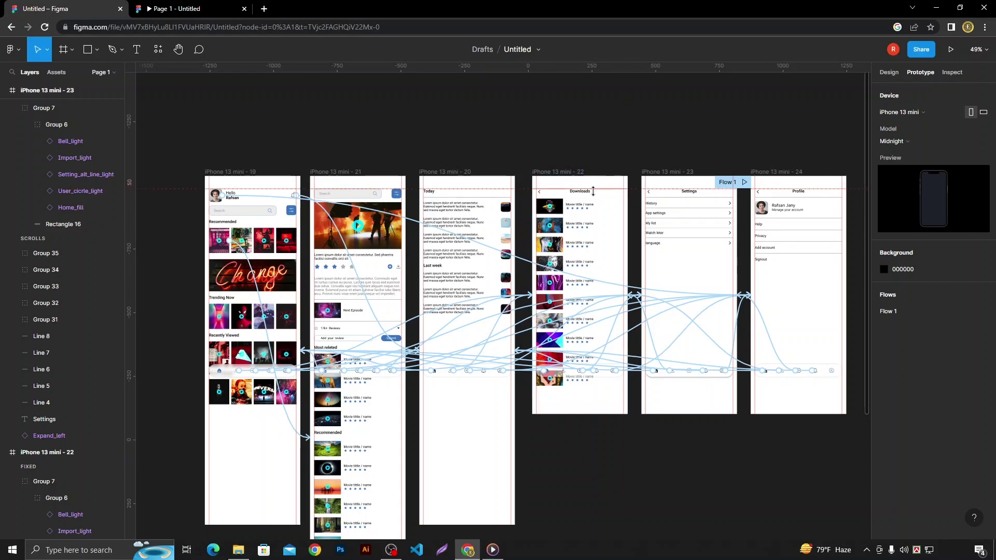
scroll(572, 194, "up", 5)
scroll(519, 223, "up", 5)
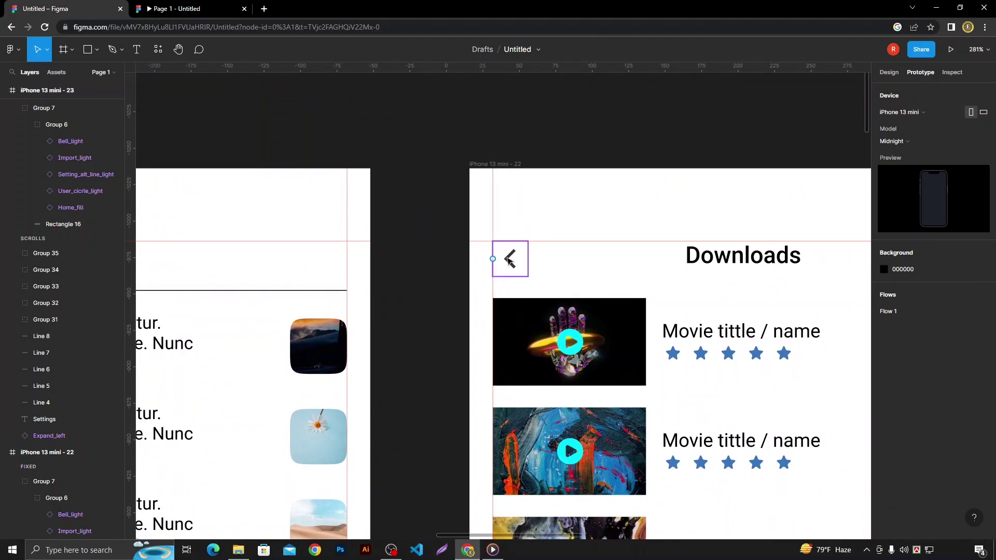
Link the Downloads screen's back arrow to the home screen.
left_click(510, 258)
left_click_drag(493, 259, 173, 275)
scroll(428, 260, "down", 8)
Test the Downloads back arrow and notifications nav icon in the prototype preview.
left_click(192, 8)
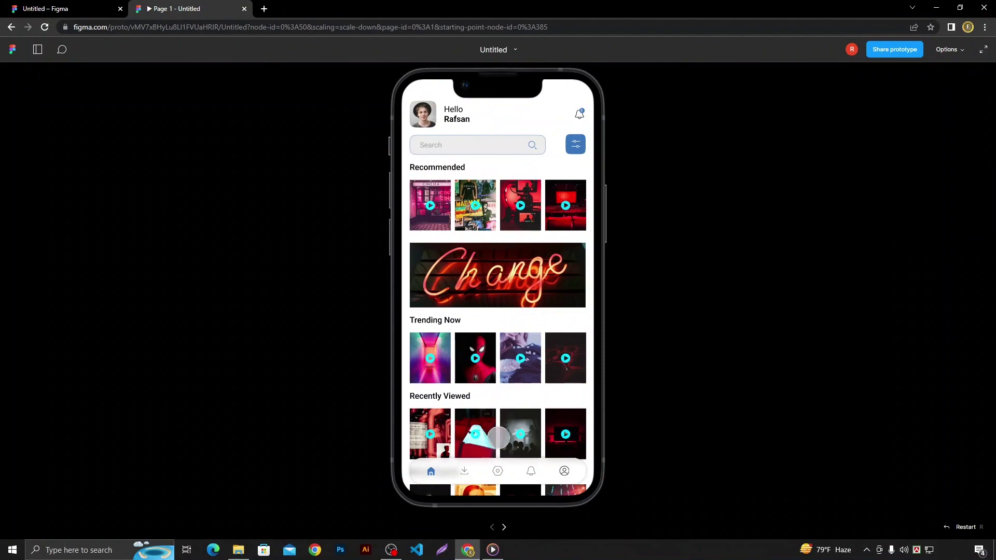
left_click(469, 488)
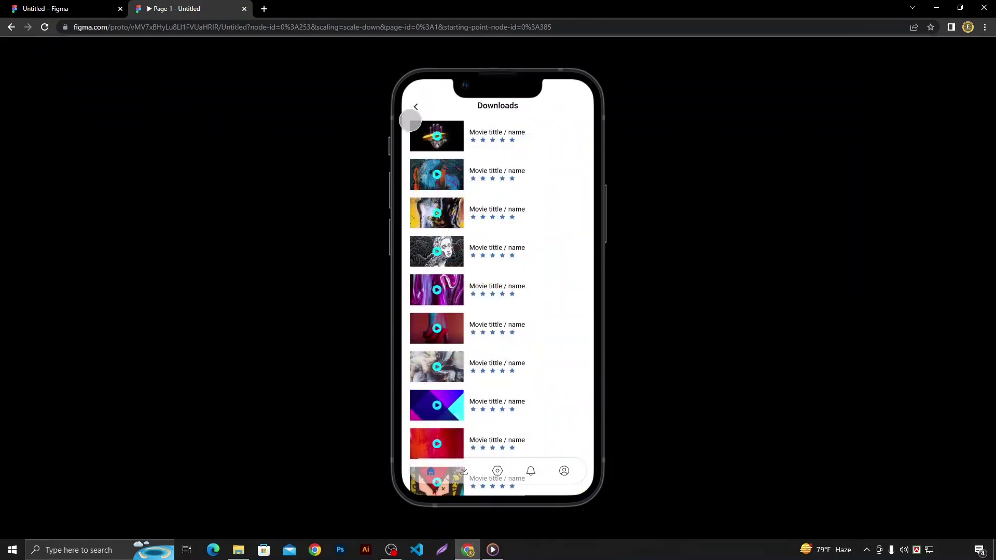
left_click(417, 106)
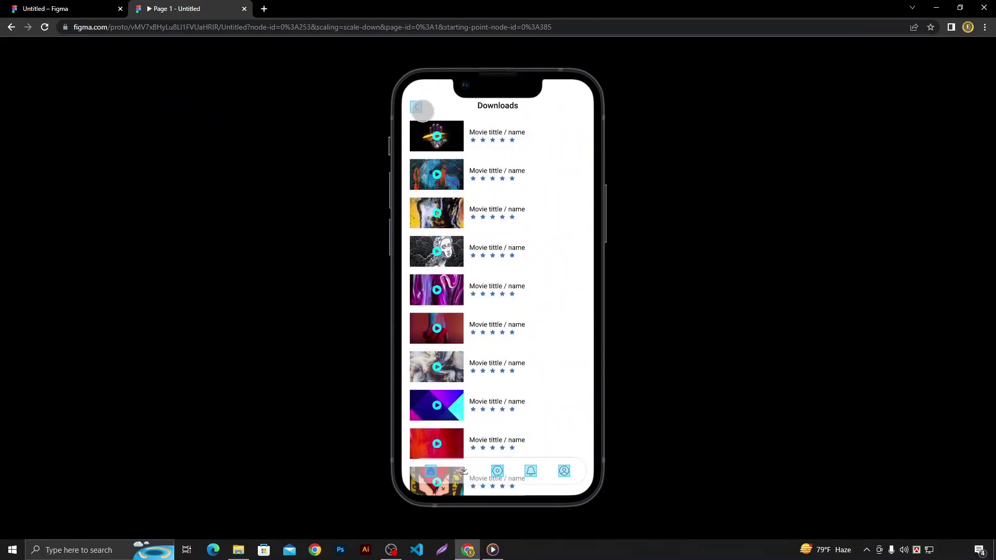
left_click(433, 175)
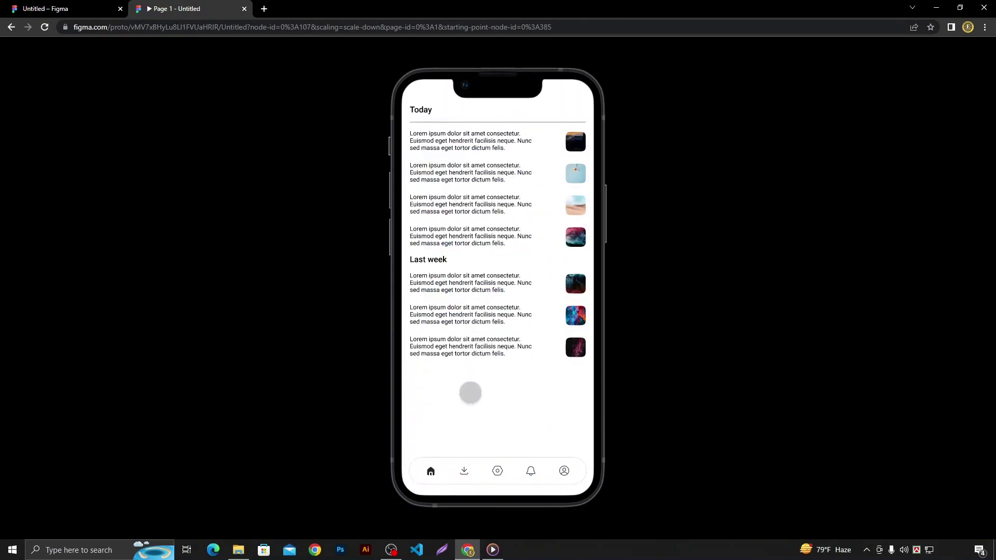
left_click(431, 471)
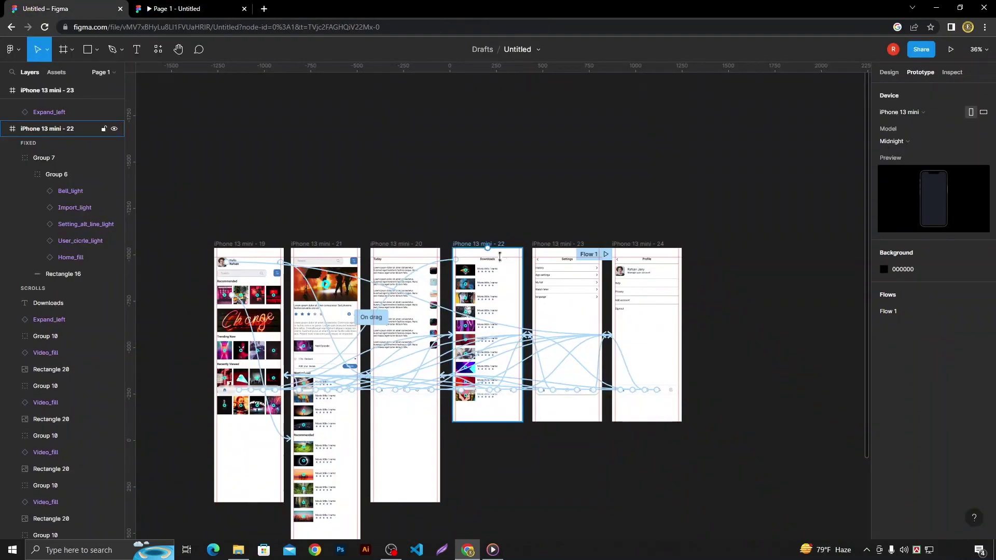
Link the Settings screen's back arrow to the home screen, removing the mistaken drag interaction.
scroll(499, 255, "up", 5, "ctrl")
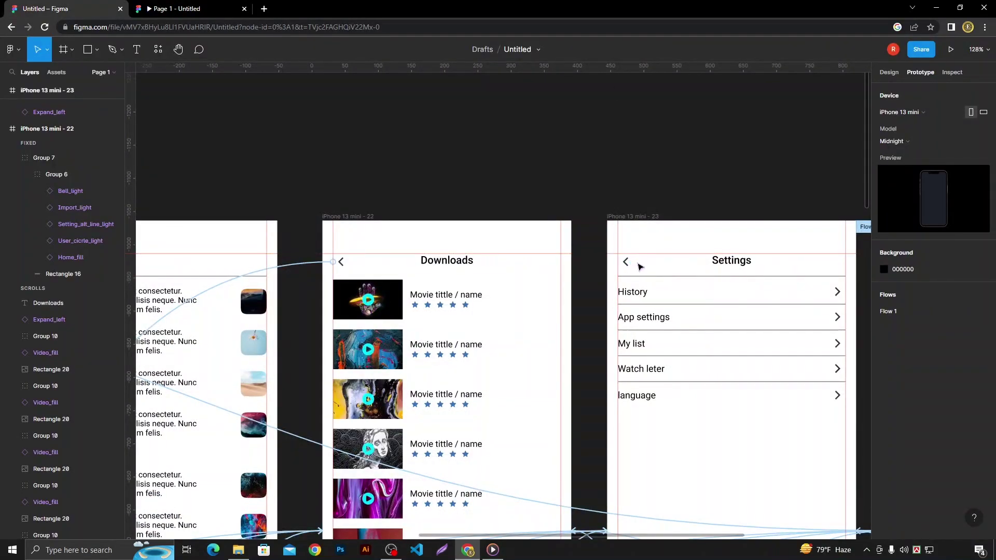
mouse_move(634, 262)
left_mouse_down()
mouse_move(372, 230)
mouse_move(328, 245)
left_mouse_up()
scroll(498, 259, "down", 5, "ctrl")
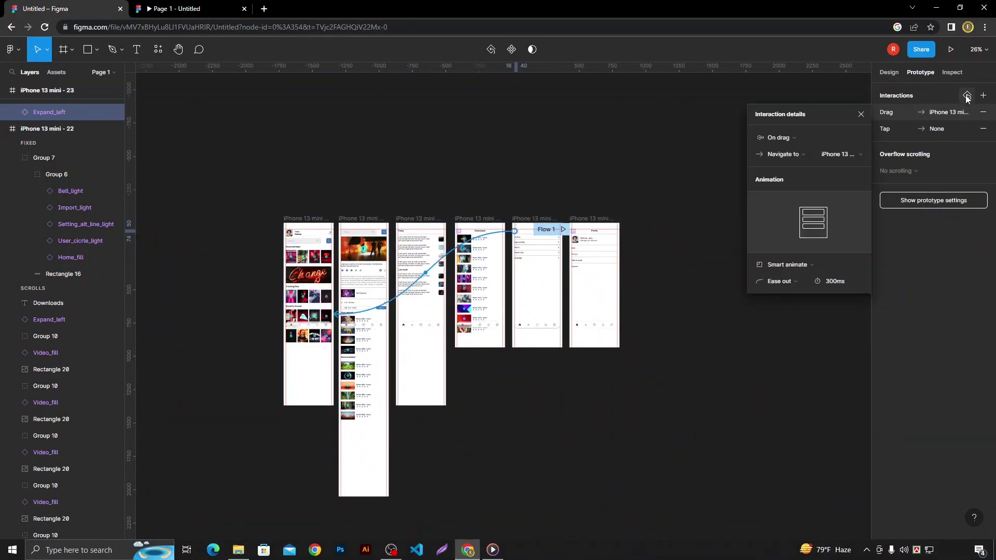
key("Escape")
scroll(562, 210, "up", 3, "ctrl")
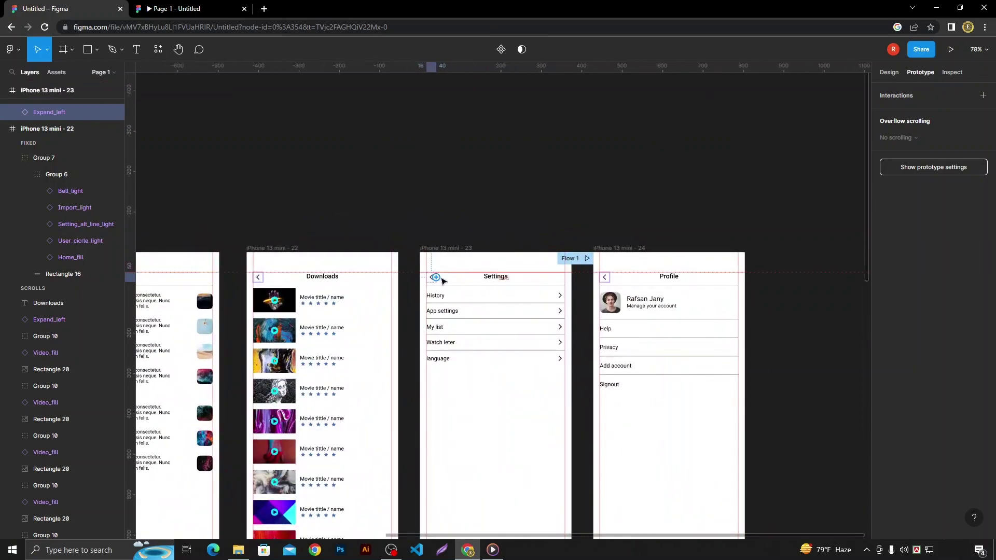
scroll(379, 259, "down", 3, "ctrl")
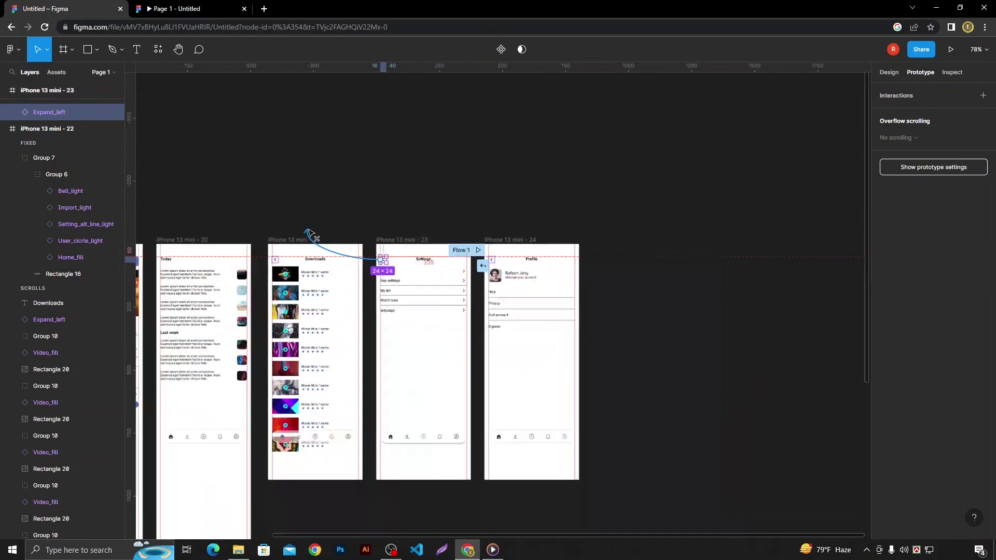
scroll(379, 259, "down", 3, "ctrl")
left_click(485, 245)
scroll(337, 245, "up", 3, "ctrl")
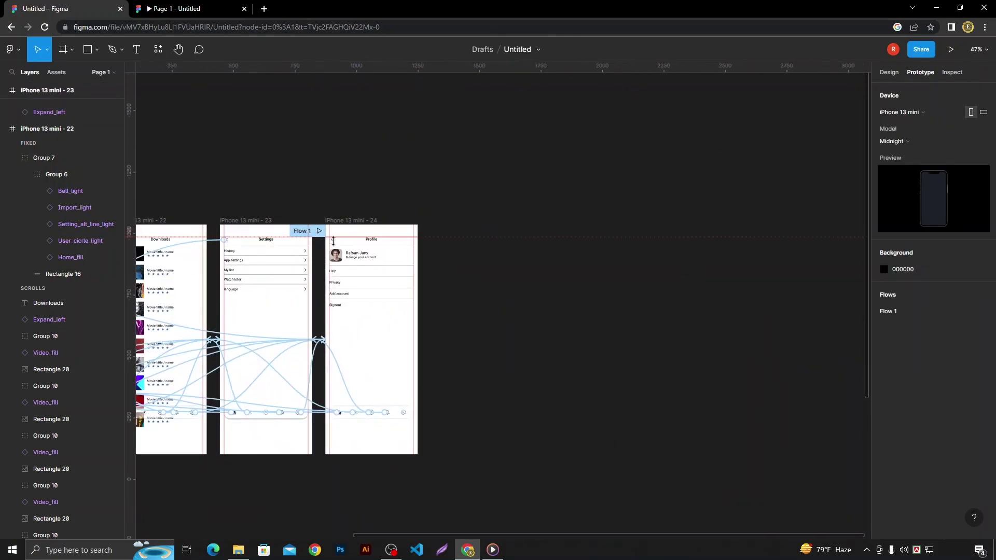
Remove the Profile back arrow's empty tap interaction and link it toward home.
left_click(333, 240)
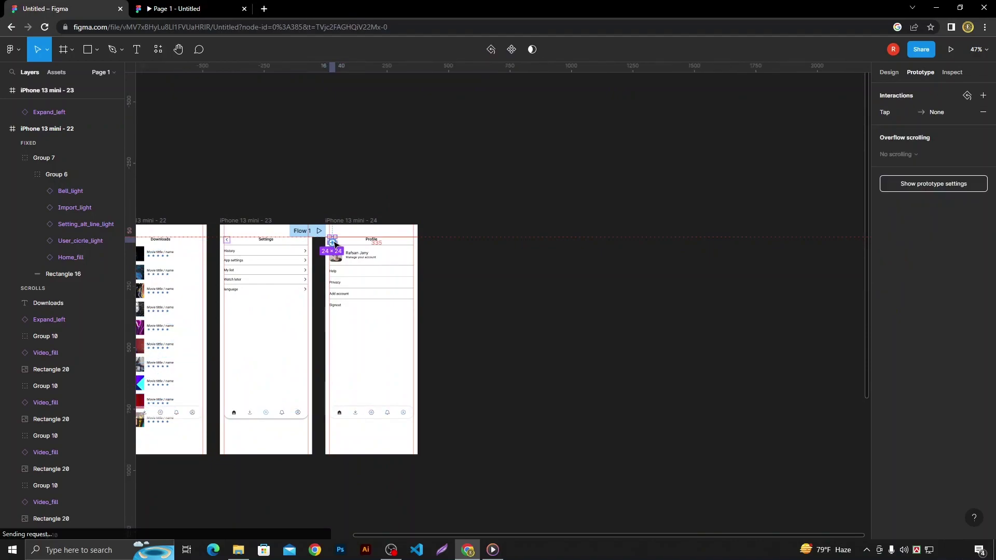
left_click(966, 98)
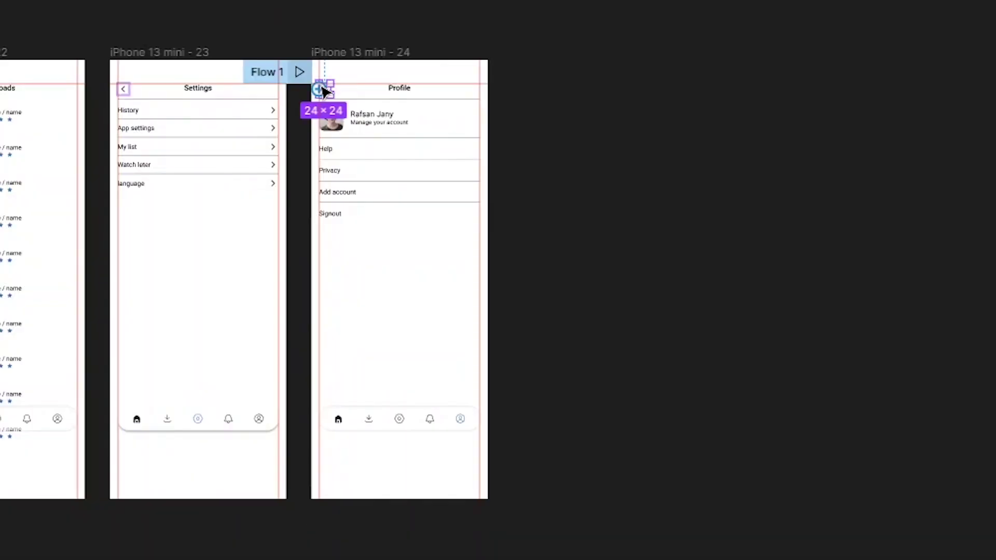
mouse_move(320, 241)
left_mouse_down()
mouse_move(103, 241)
mouse_move(111, 246)
left_mouse_up()
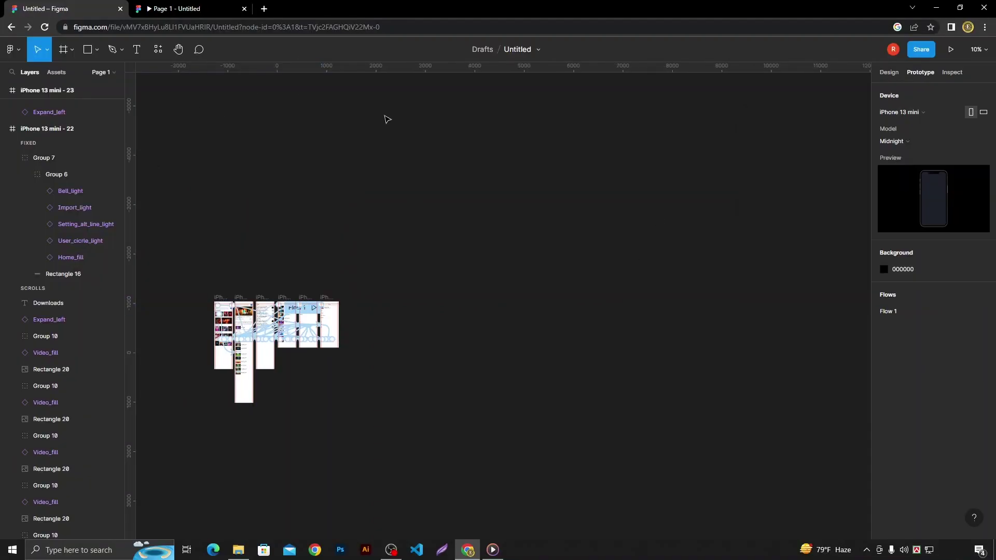
Present the prototype and cycle through Profile, Notifications, Settings, Downloads and Home nav icons.
key("ctrl+alt+Return")
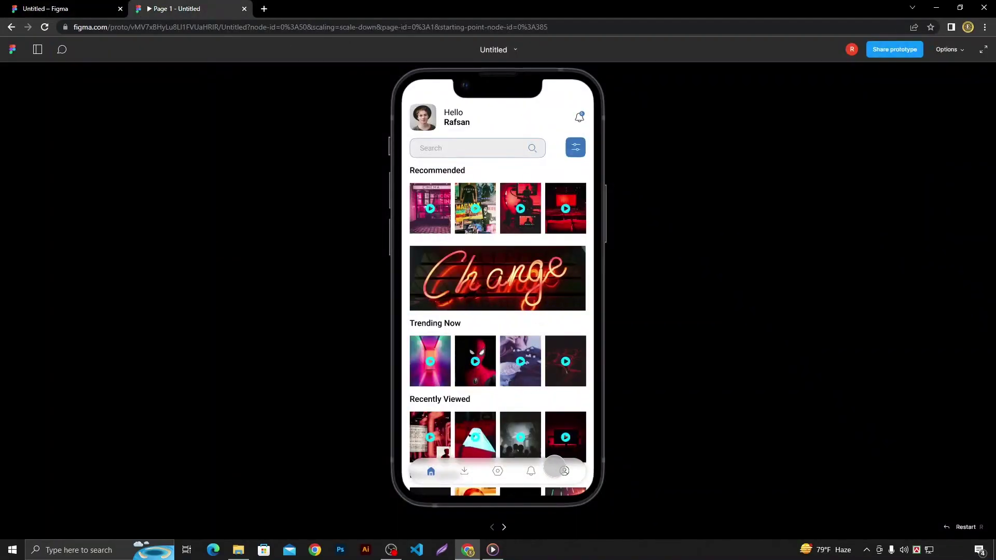
left_click(563, 471)
left_click(529, 470)
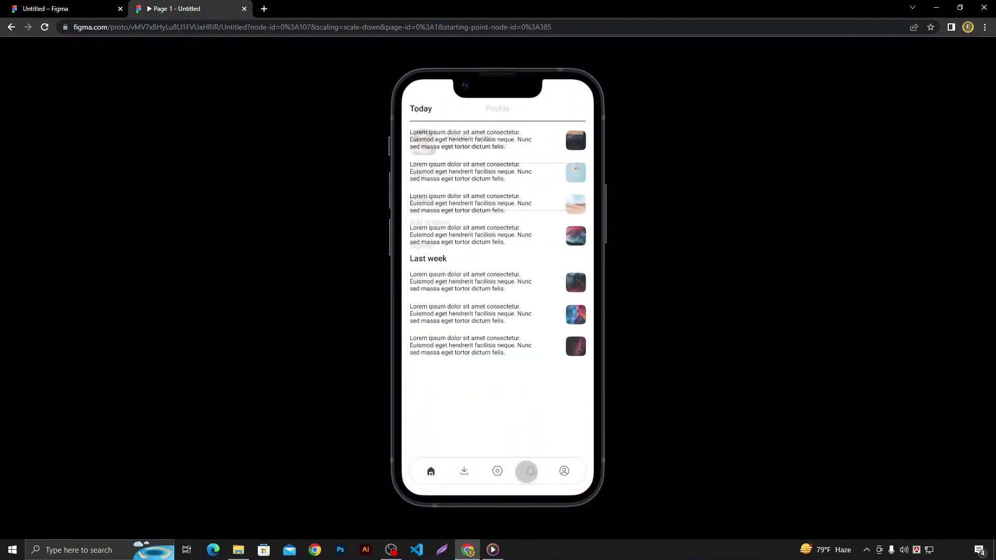
left_click(498, 472)
left_click(465, 470)
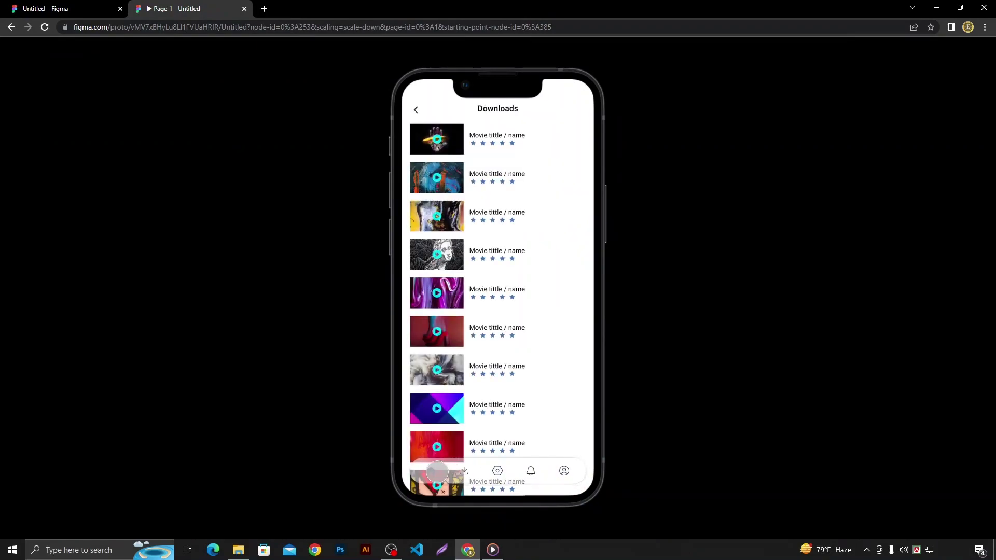
left_click(430, 471)
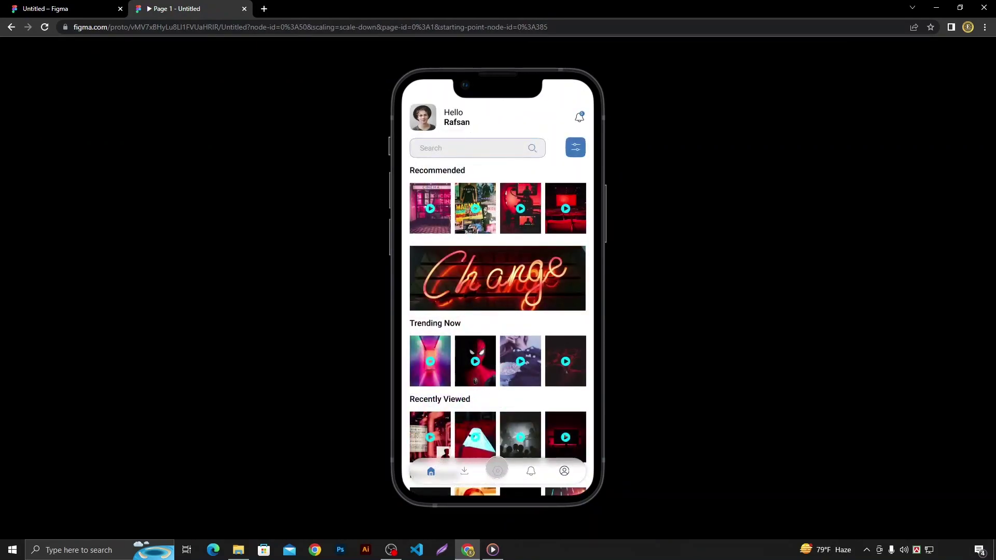
left_click(497, 471)
left_click(464, 471)
left_click(564, 471)
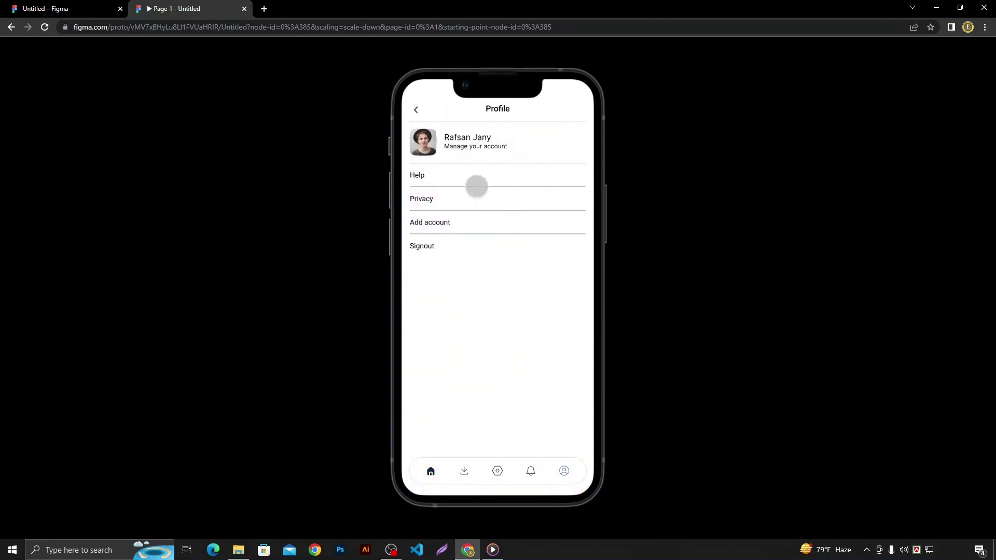
Check that the Profile, Settings and Downloads back arrows return to the home screen.
left_click(417, 108)
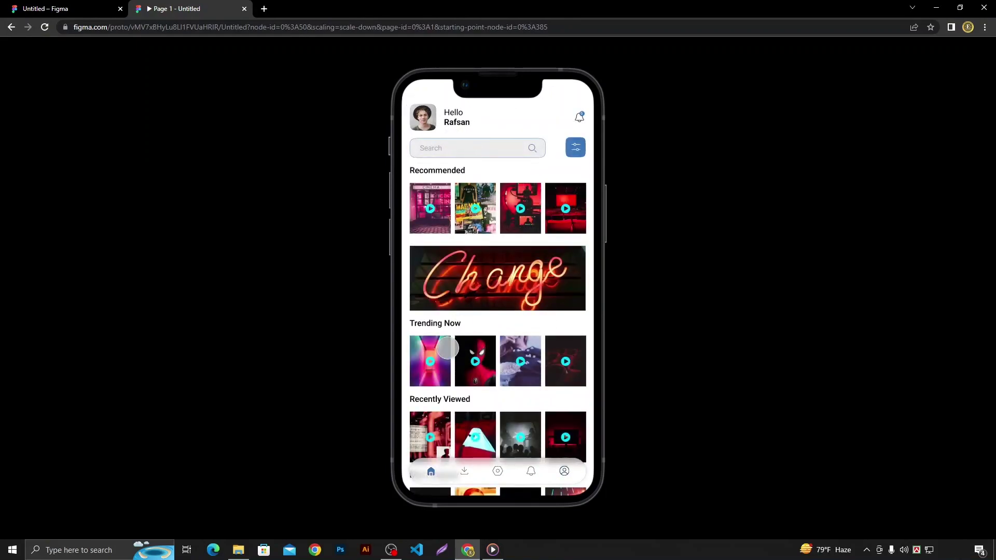
left_click(531, 471)
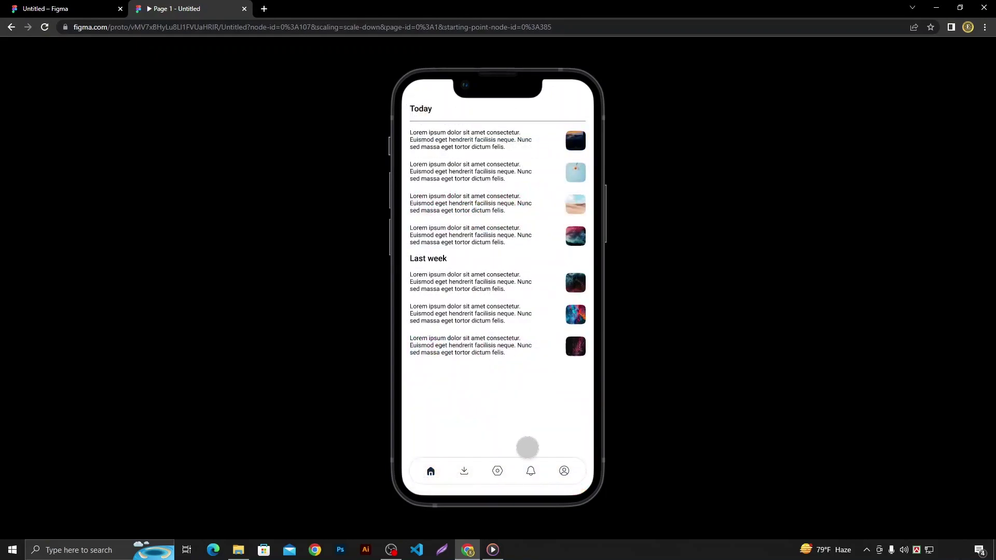
left_click(502, 471)
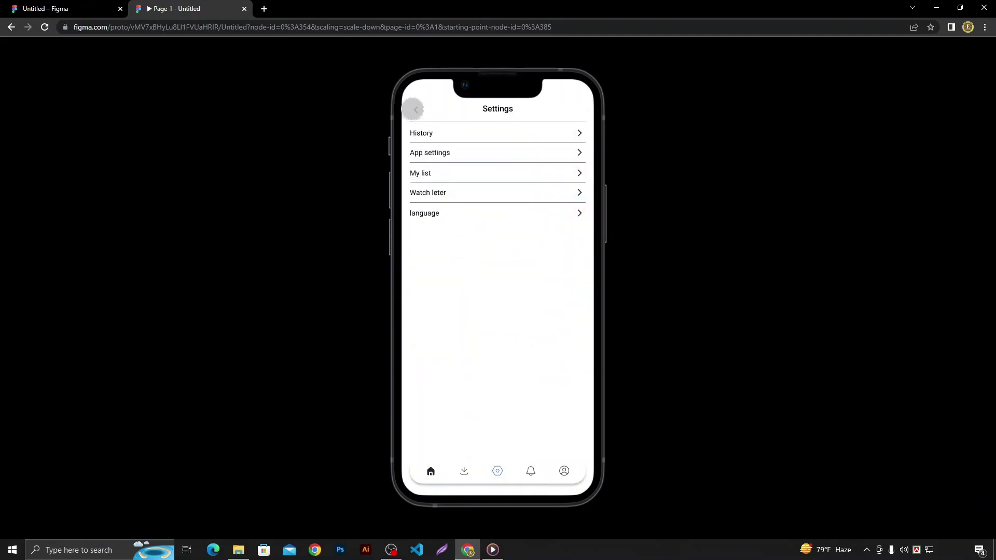
left_click(416, 109)
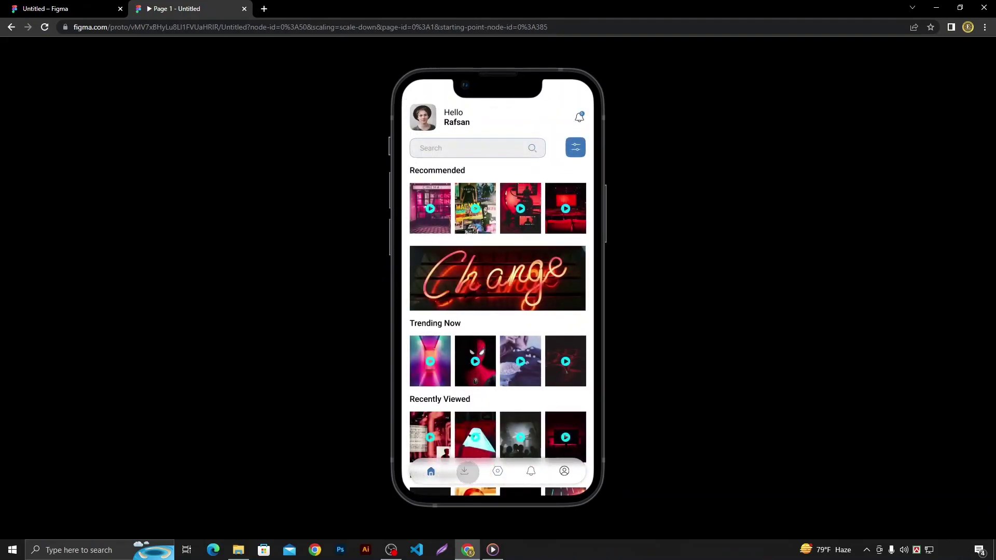
left_click(464, 471)
scroll(493, 281, "down", 1)
scroll(496, 277, "up", 2)
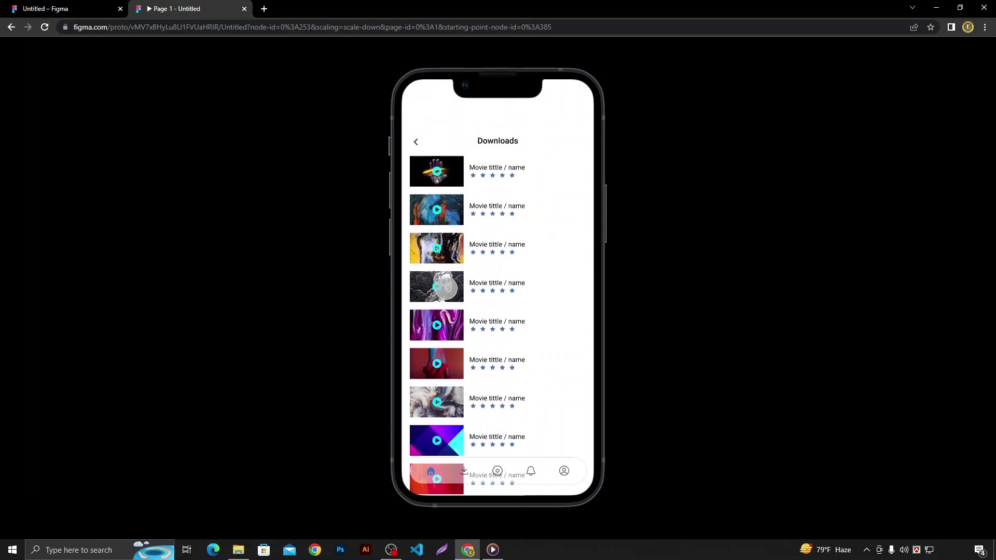
left_click(422, 108)
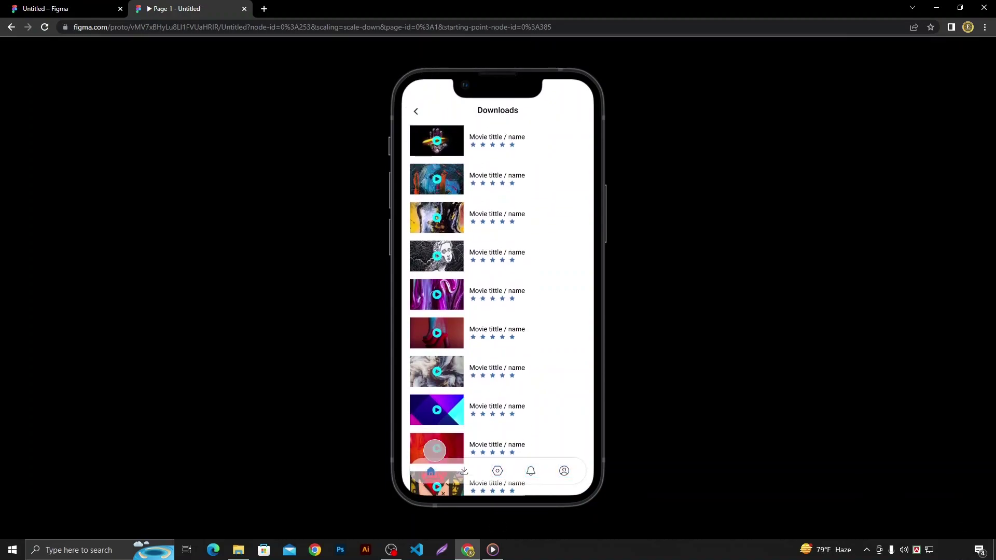
left_click(428, 473)
left_click(46, 9)
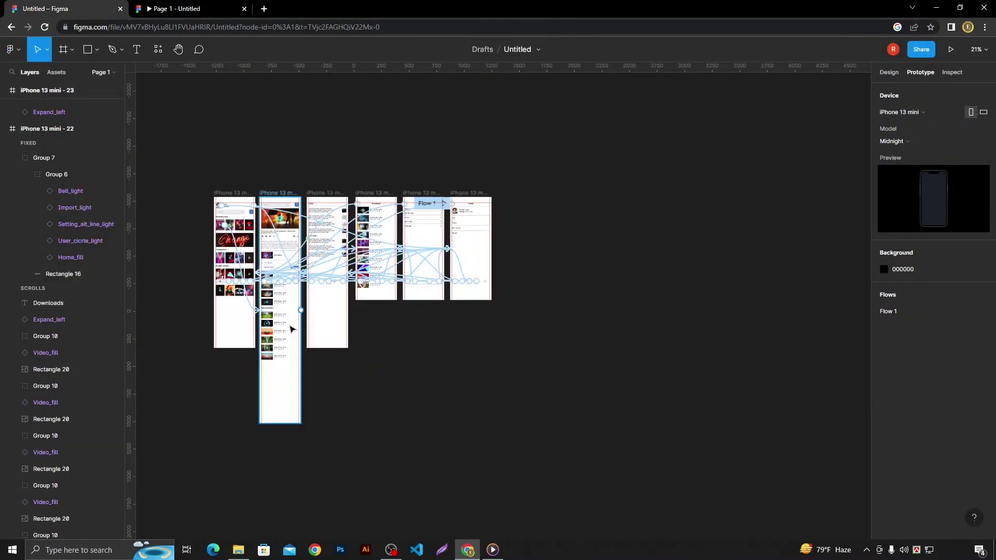
mouse_move(519, 383)
left_mouse_down()
mouse_move(656, 434)
mouse_move(625, 437)
left_mouse_up()
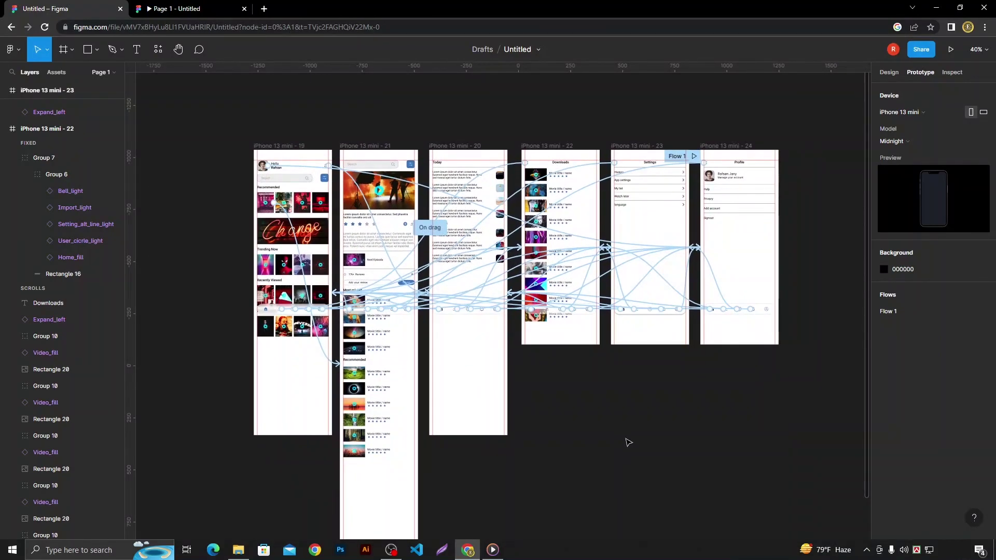